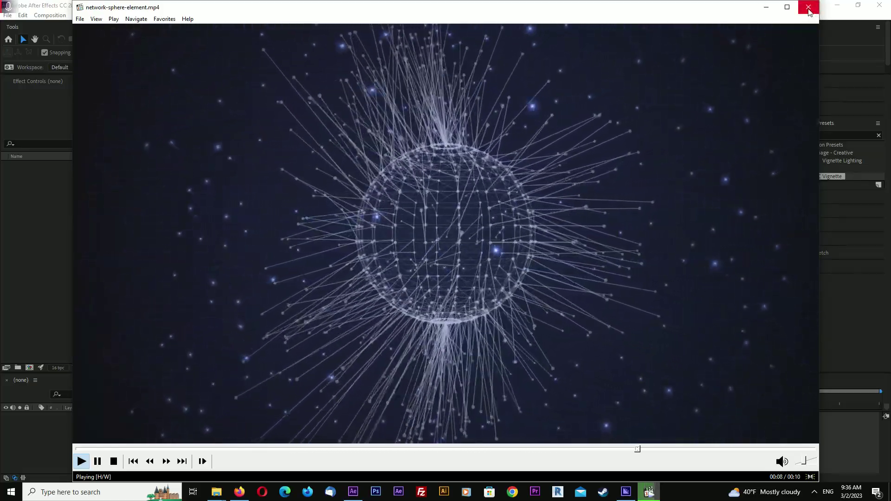
Step: Close the network-sphere-element.mp4 reference video in Windows Media Player
key("alt+F4")
Step: Create Comp 1 at 3840×2160, keeping 60 fps and a 10-second duration
left_click(434, 238)
left_click(402, 180)
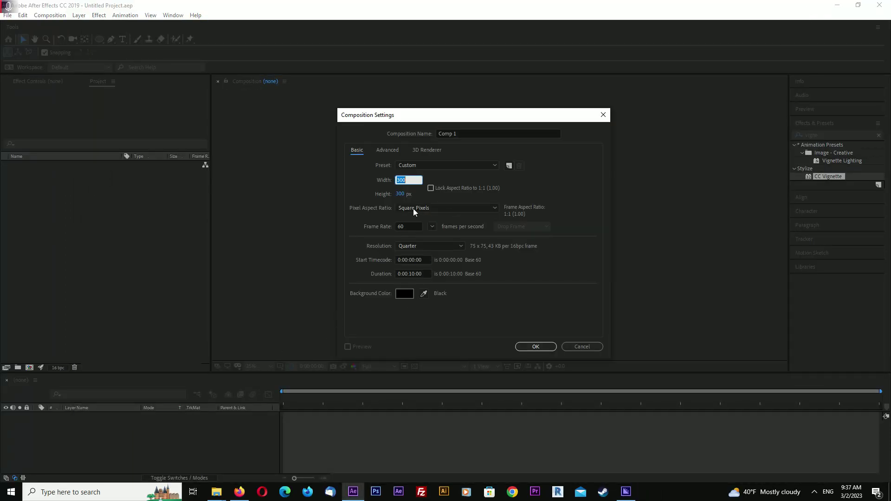
type("3840")
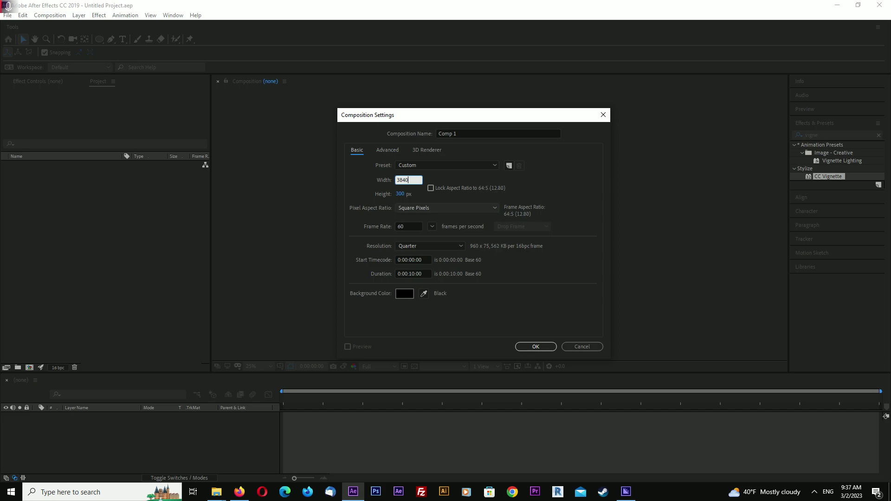
left_click(404, 195)
type("2160")
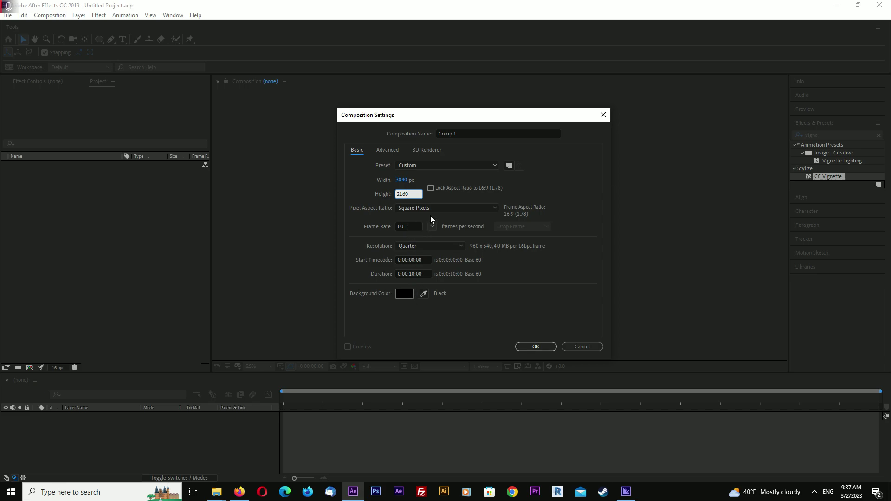
left_click(435, 217)
left_click(536, 347)
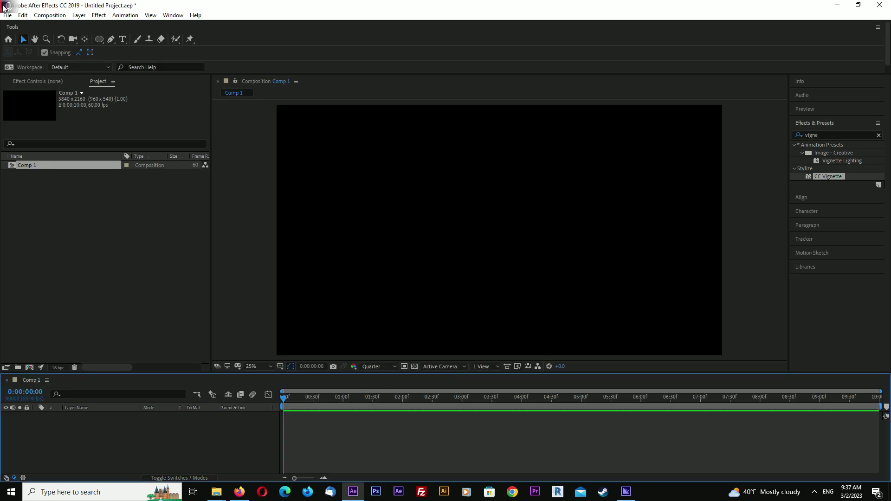
key("h")
left_click_drag(510, 224, 503, 220)
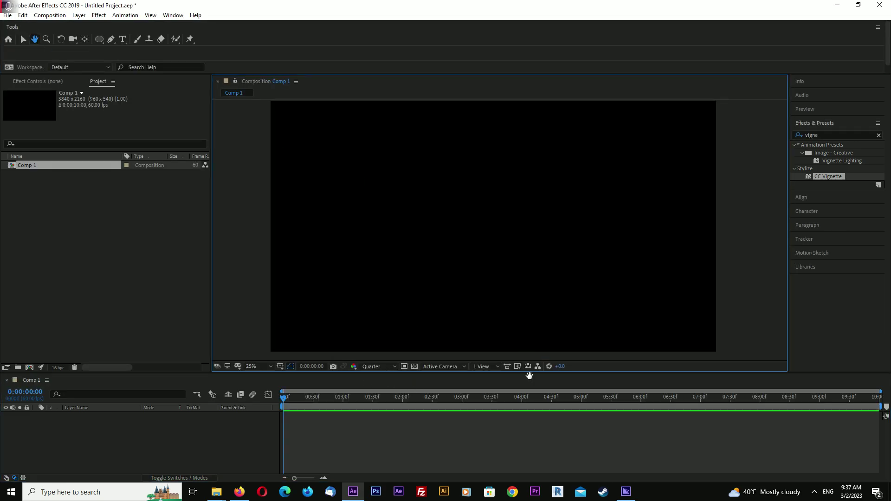
left_click(23, 39)
left_click(298, 327)
left_click(220, 432)
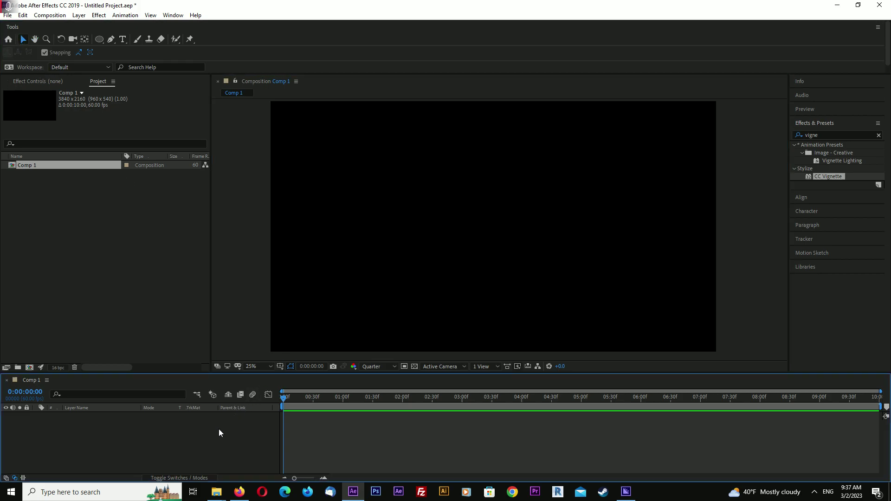
Step: Add a new solid layer named plexus to Comp 1
right_click(157, 428)
mouse_move(191, 327)
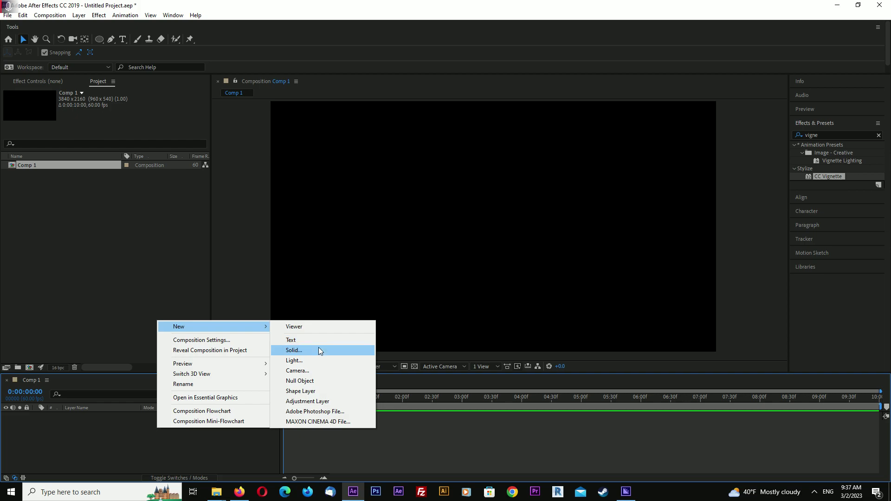
left_click(320, 351)
type("plexus")
left_click(308, 318)
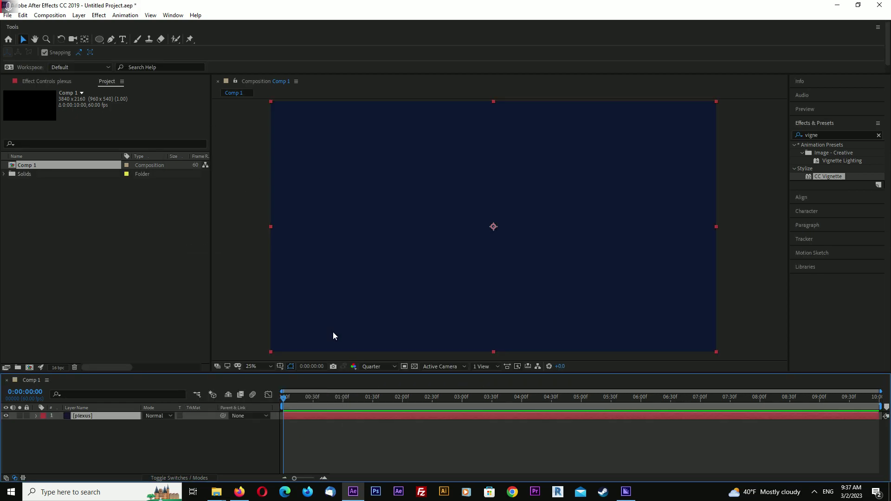
Step: Search Effects & Presets for 'plexus' and apply the Plexus effect to the solid
double_click(824, 135)
key("BackSpace")
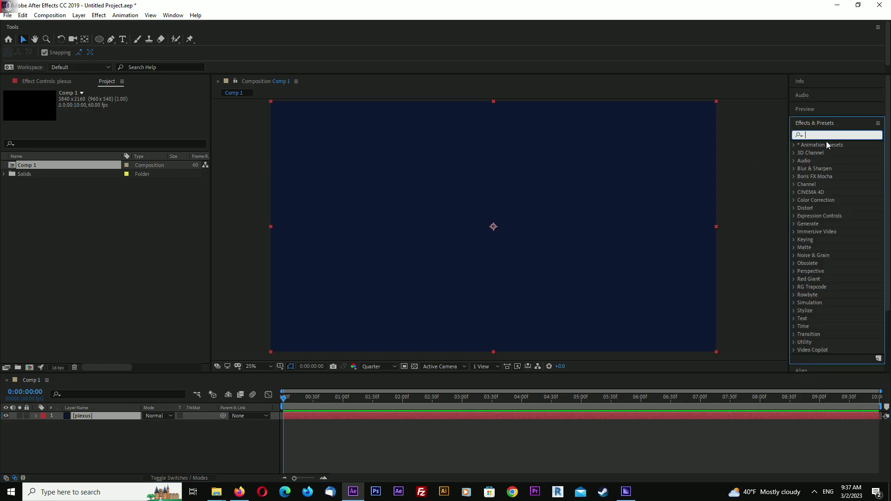
type("plexus")
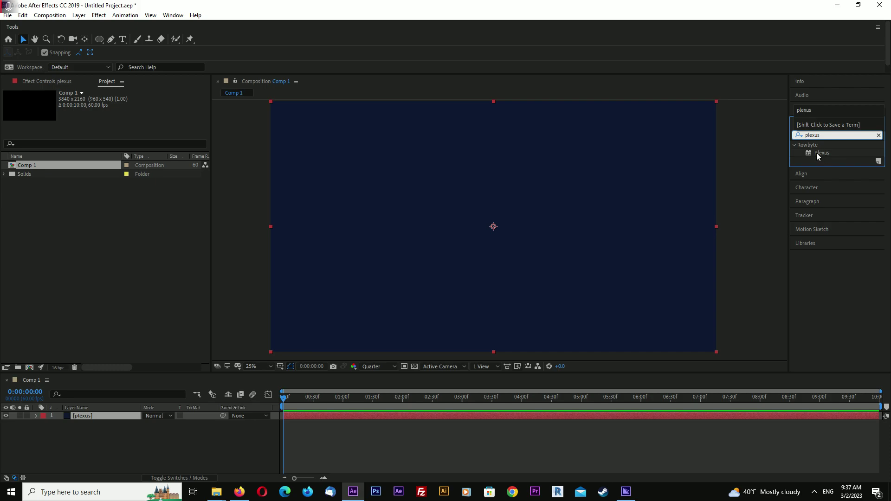
double_click(820, 153)
key("e")
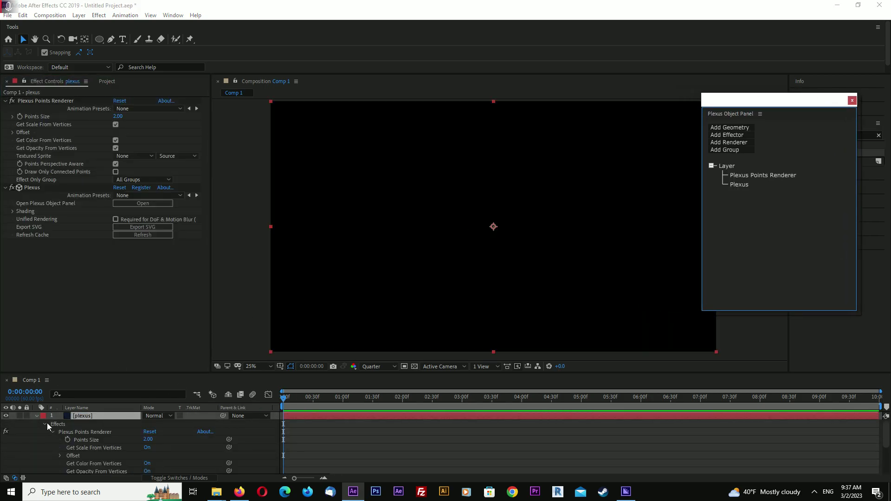
Step: Add a Primitives geometry object to Plexus and reopen the Plexus Object Panel
left_click(37, 416)
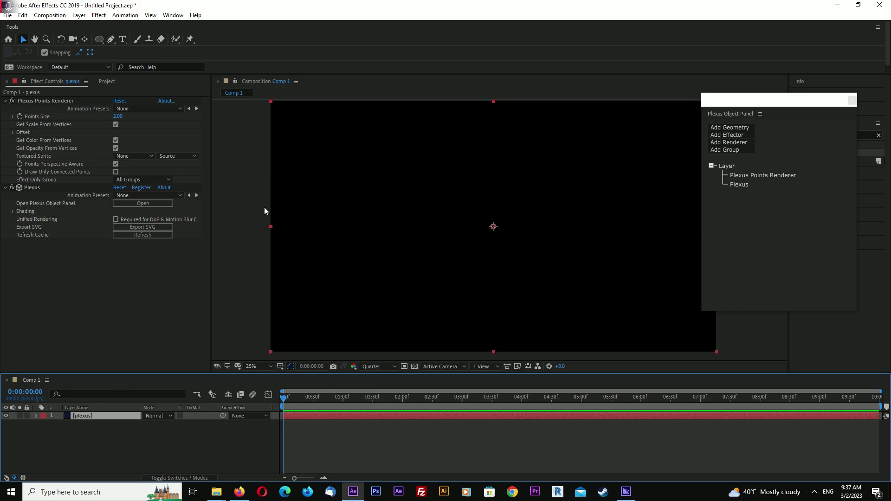
left_click_drag(789, 98, 791, 118)
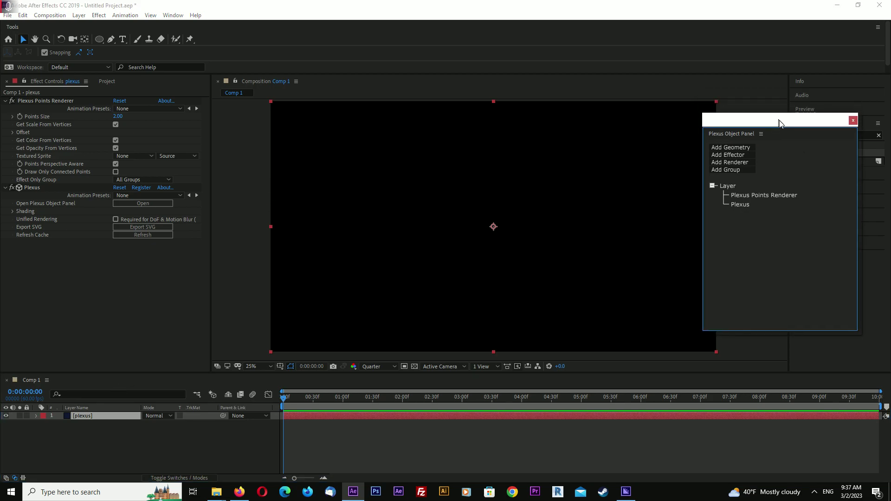
left_click(749, 150)
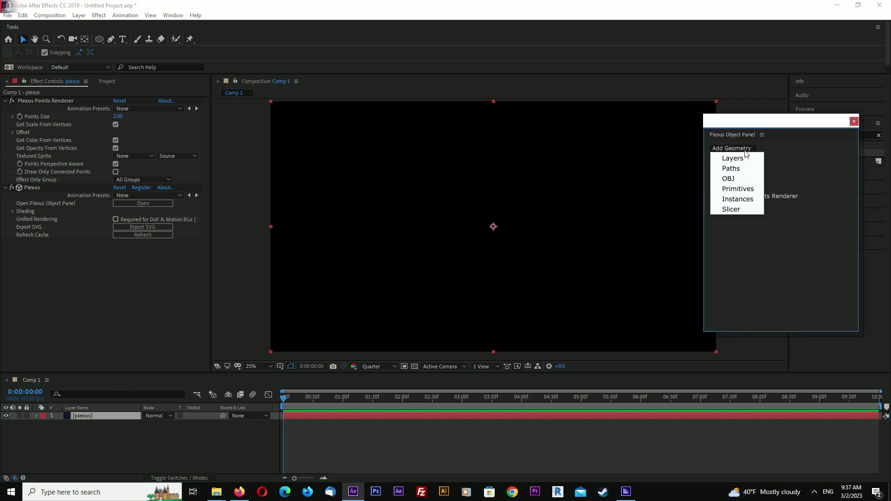
left_click(745, 190)
left_click_drag(748, 124, 756, 121)
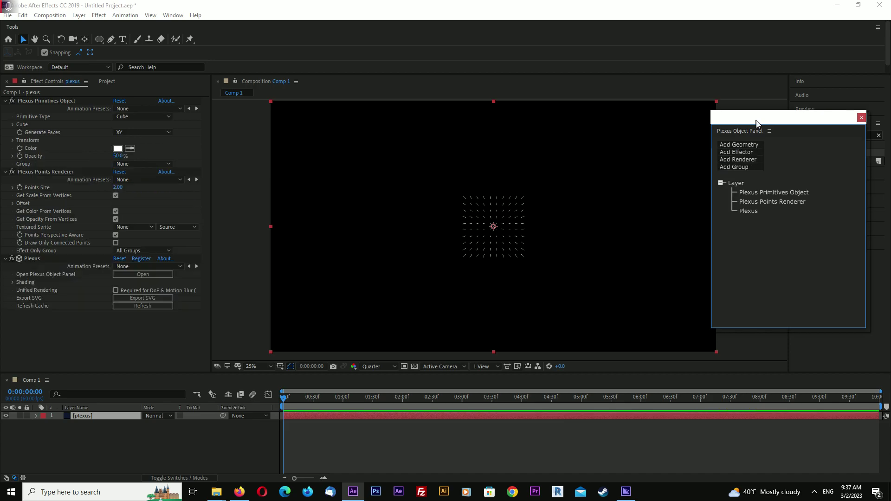
left_click(861, 118)
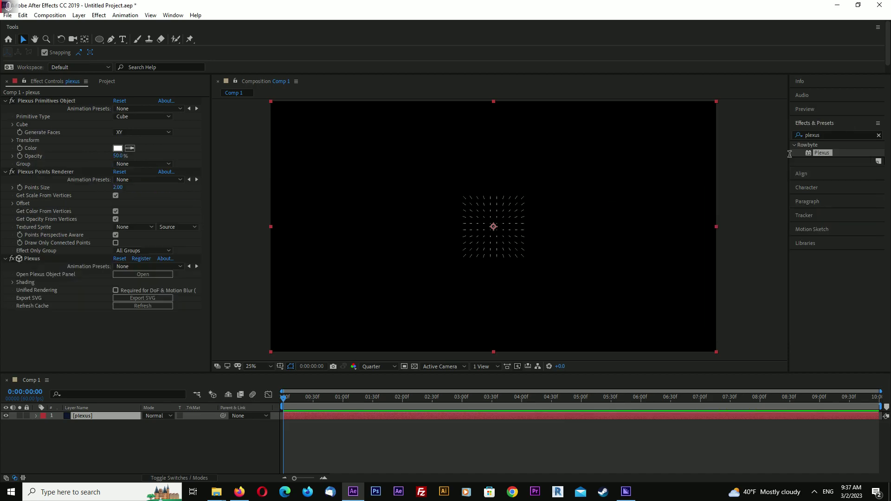
left_click(29, 259)
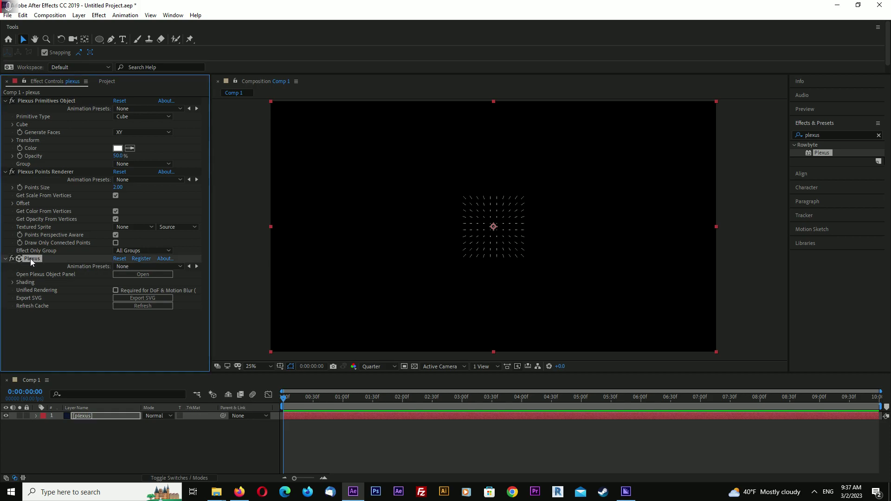
left_click(138, 275)
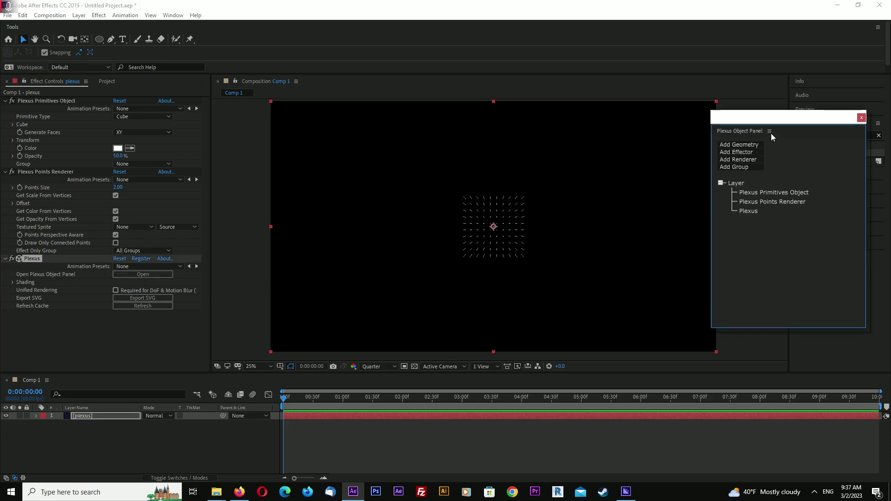
left_click_drag(774, 127, 754, 139)
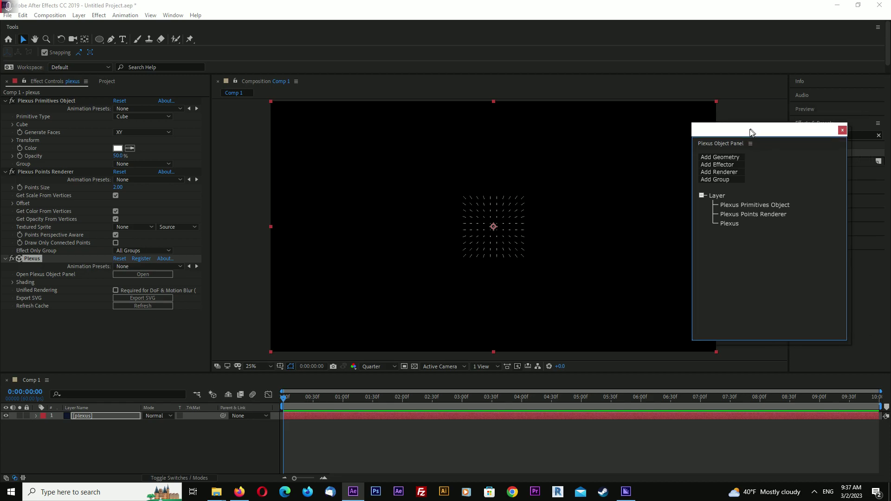
Step: Make the primitive a Sphere with 20 slices and a radius of about 496
left_click(143, 116)
left_click(140, 133)
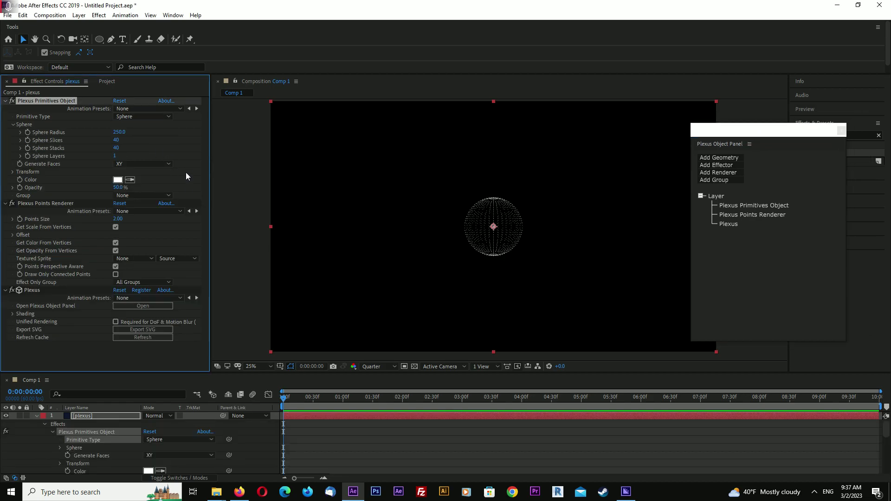
left_click(116, 141)
type("20")
key("Return")
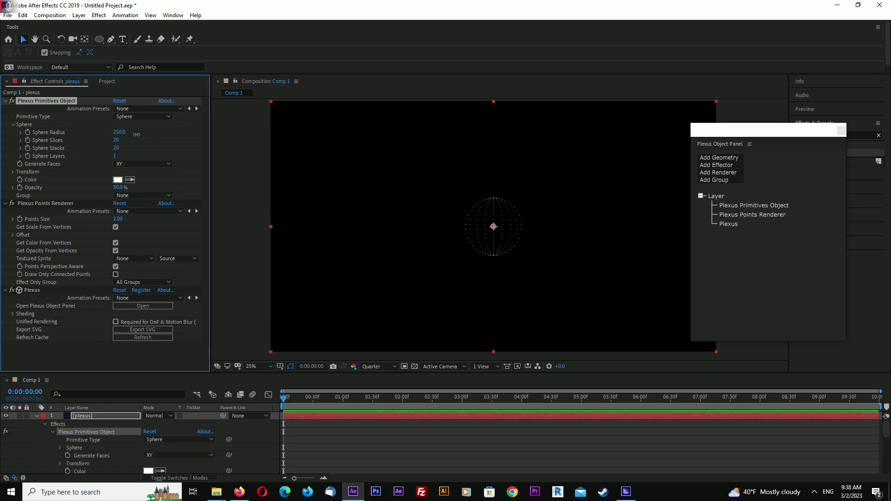
left_click_drag(117, 131, 259, 156)
Step: Set the points size to 8 and the point colour to light blue
left_click(118, 219)
type("8")
key("Return")
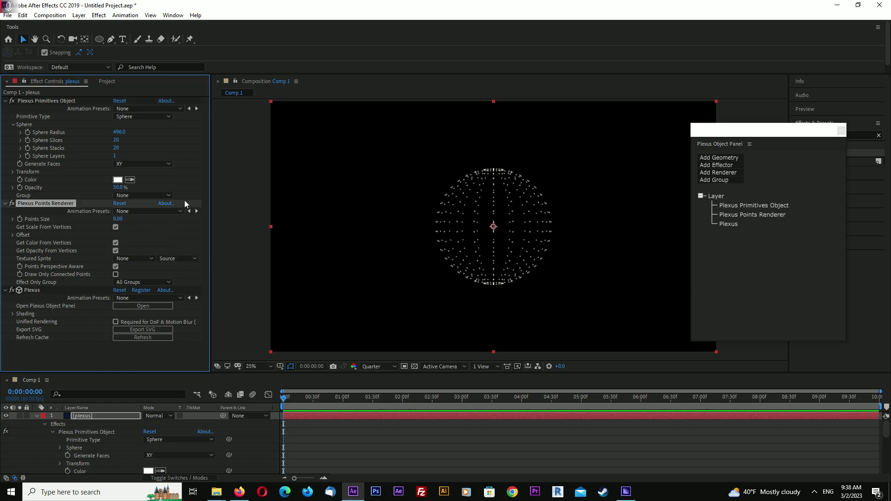
left_click(118, 179)
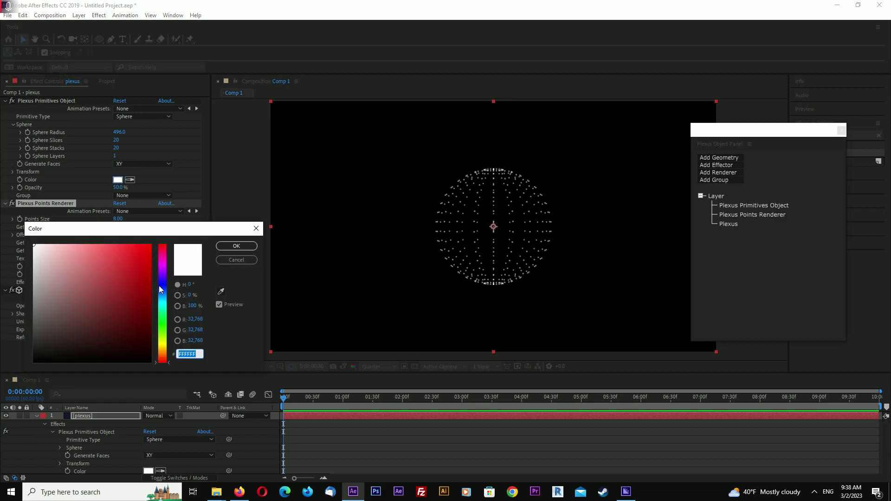
left_click_drag(160, 287, 161, 290)
left_click_drag(90, 242, 64, 241)
left_click(223, 246)
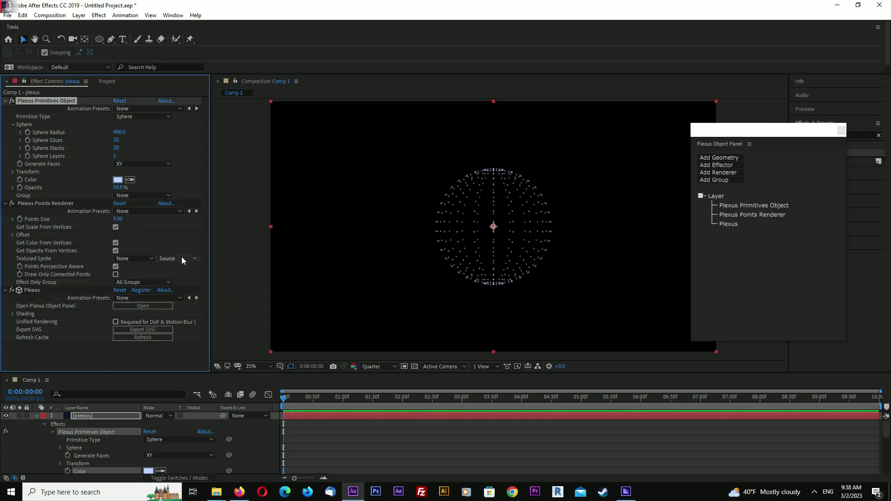
Step: Add a Plexus Lines Renderer and raise its Maximum Distance to 246
left_click(730, 168)
left_click(729, 167)
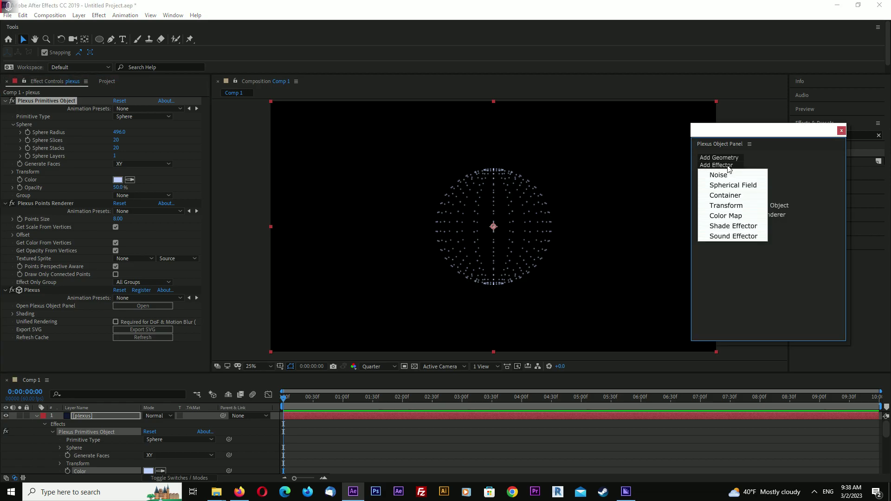
left_click(739, 173)
left_click(736, 172)
left_click(724, 193)
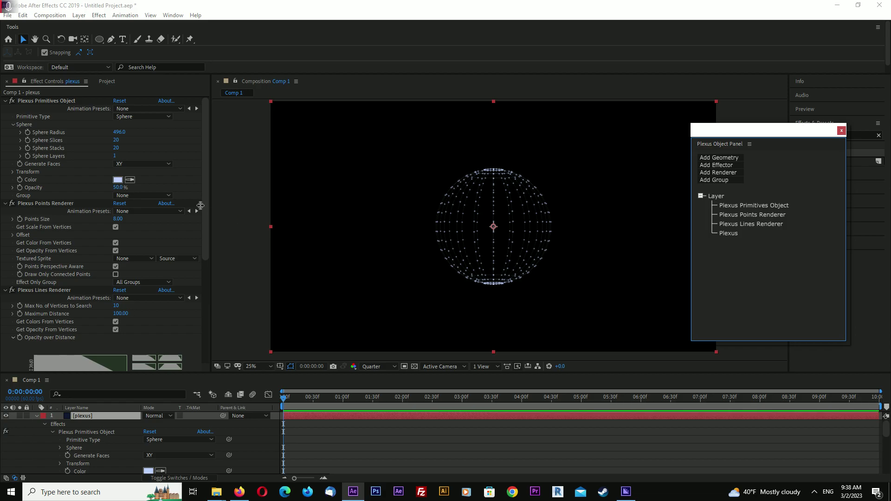
scroll(75, 311, "down", 3)
left_click(51, 228)
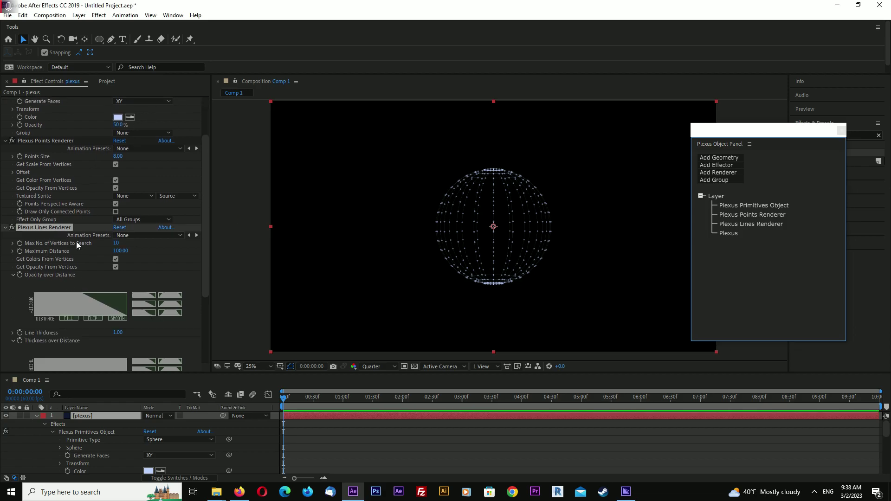
scroll(149, 239, "down", 2)
left_click_drag(124, 223, 230, 229)
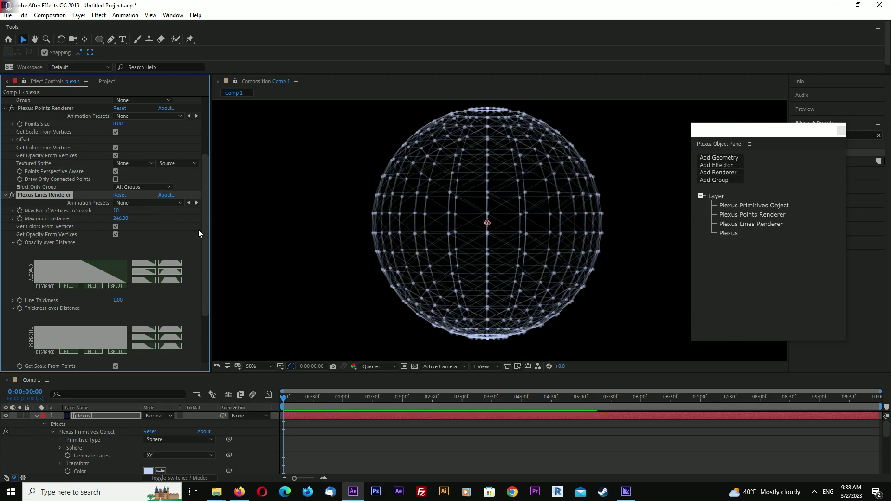
Step: Set the viewer preview resolution to Full and collapse the Lines Renderer
left_click(376, 367)
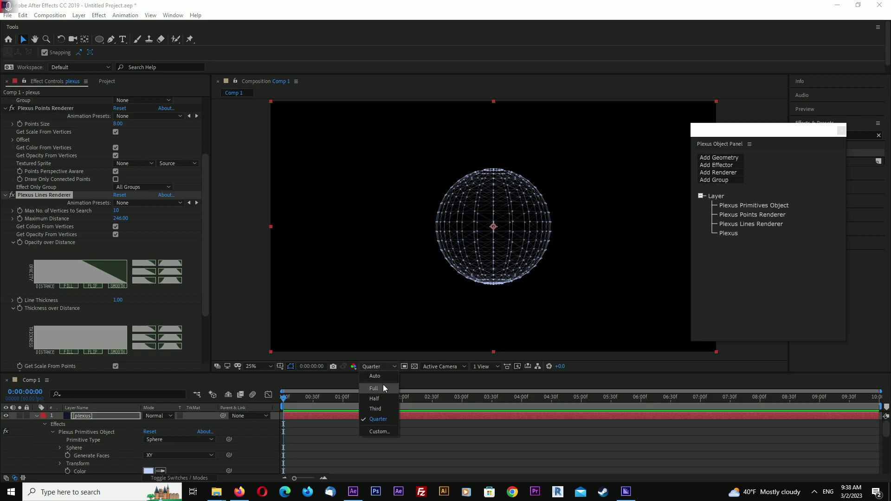
left_click(383, 387)
scroll(401, 344, "up", 2)
scroll(404, 322, "down", 1)
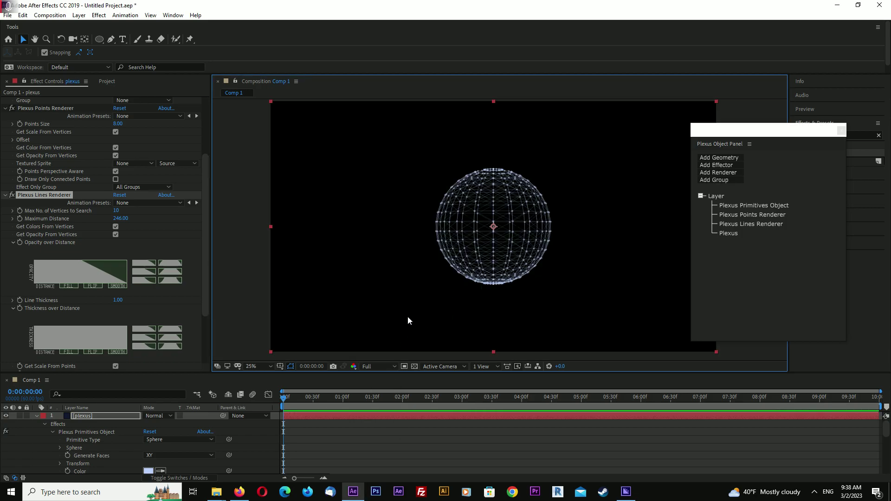
left_click(5, 195)
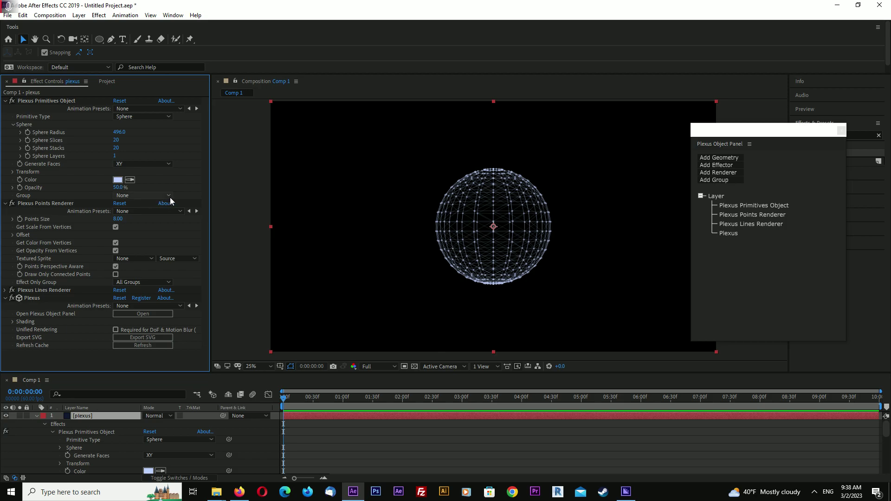
Step: Assign the sphere primitive and the Points Renderer's Effect Only Group to Group 1
left_click(5, 101)
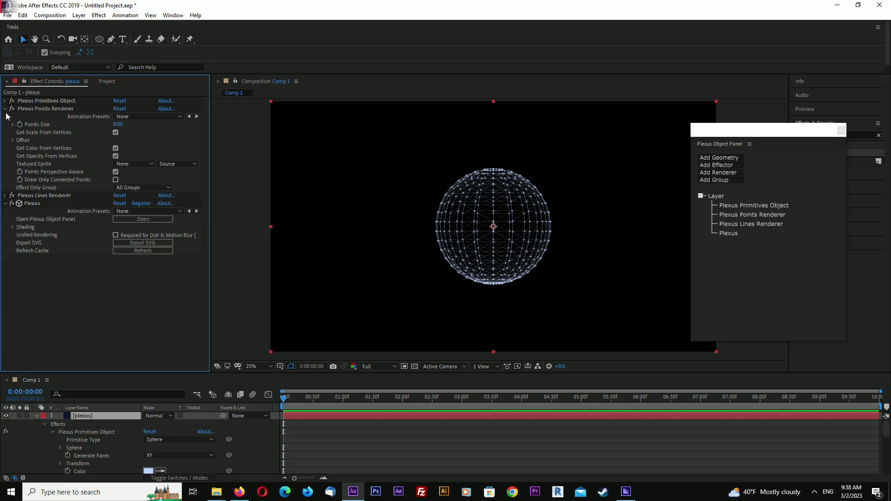
left_click(5, 108)
left_click(5, 125)
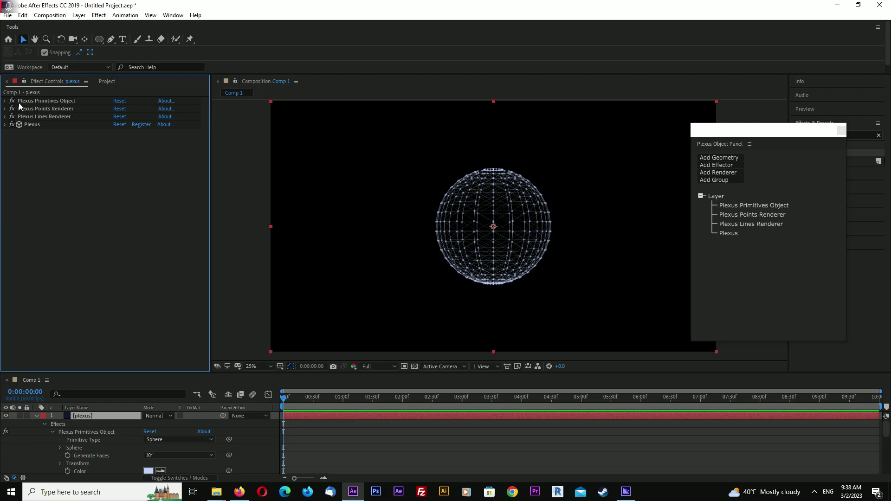
left_click(5, 100)
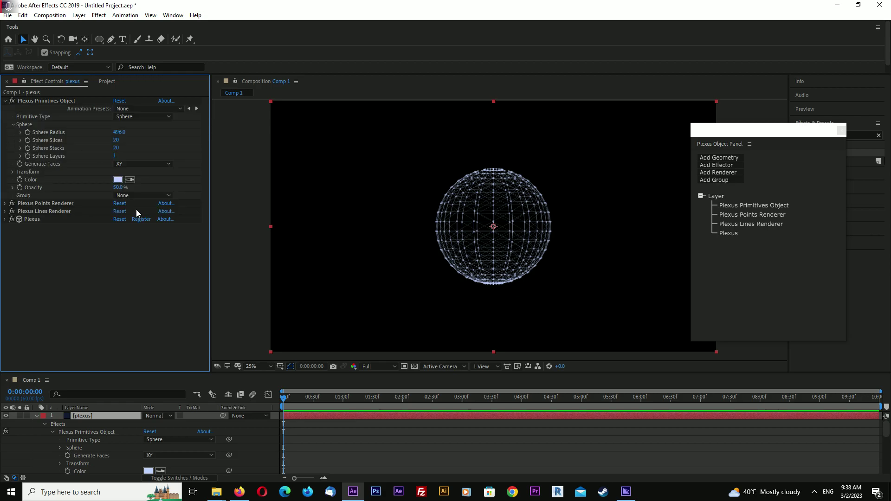
left_click(138, 197)
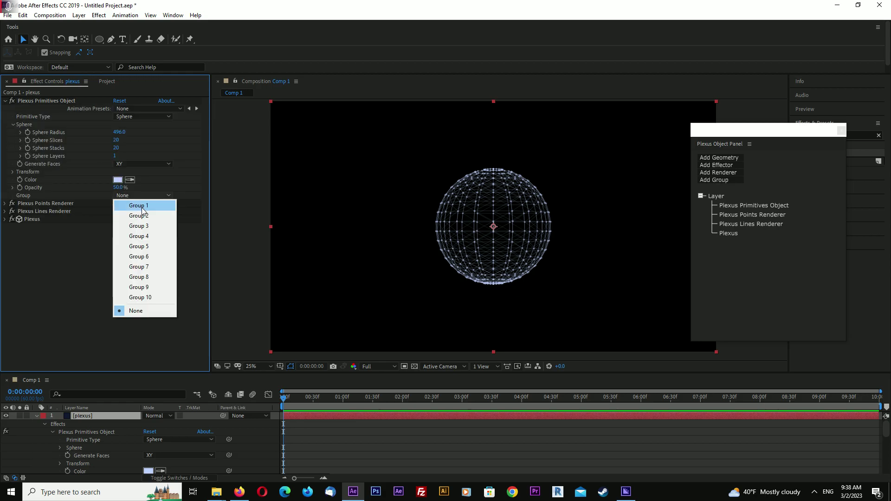
left_click(141, 206)
left_click(5, 101)
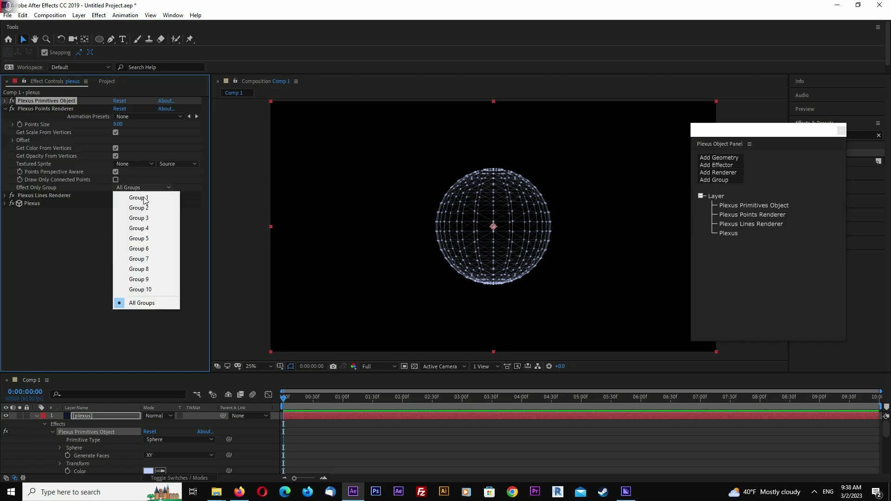
left_click(143, 196)
left_click(4, 101)
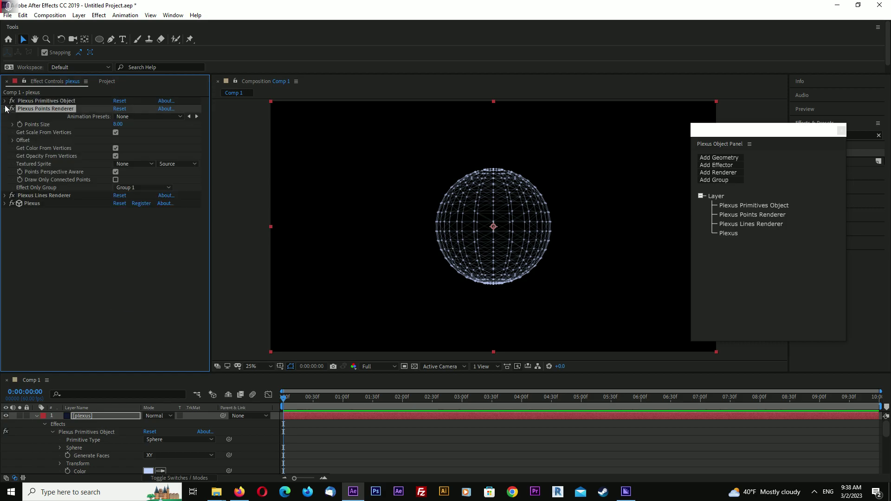
Step: Set the Lines Renderer's Draw Lines Between option to One Group
left_click(11, 110)
left_click(4, 117)
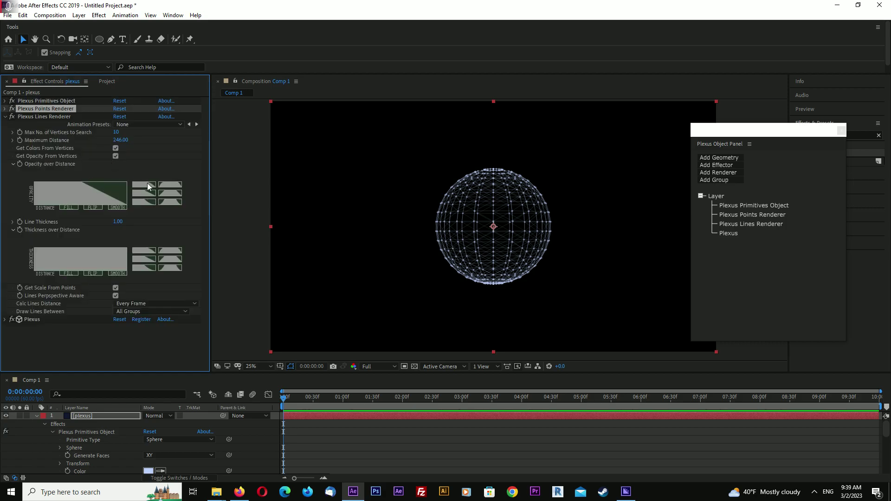
left_click(13, 164)
left_click(139, 209)
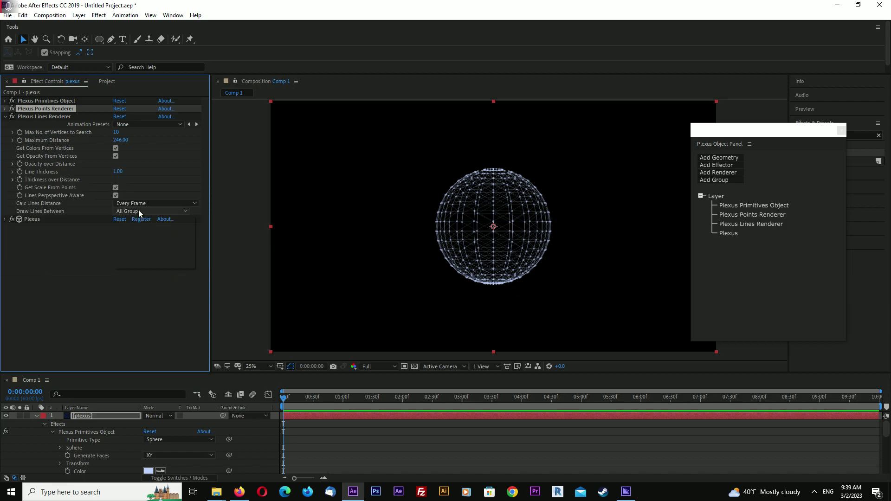
left_click(139, 251)
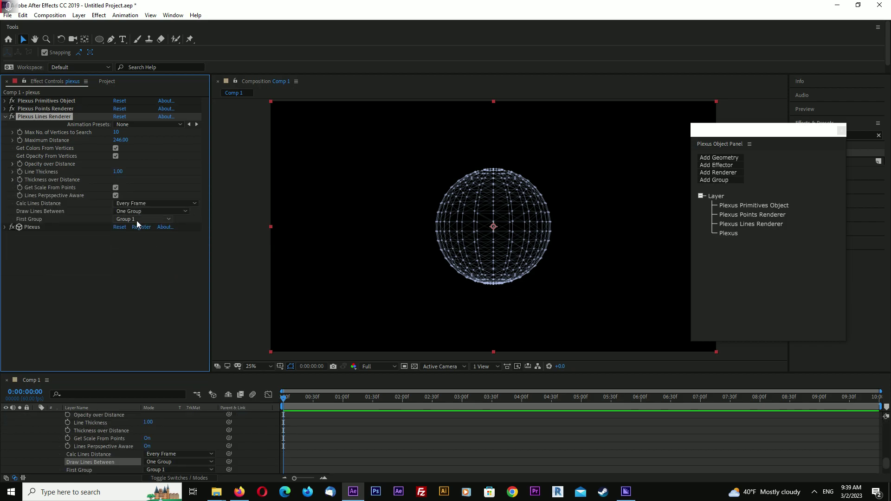
left_click(6, 117)
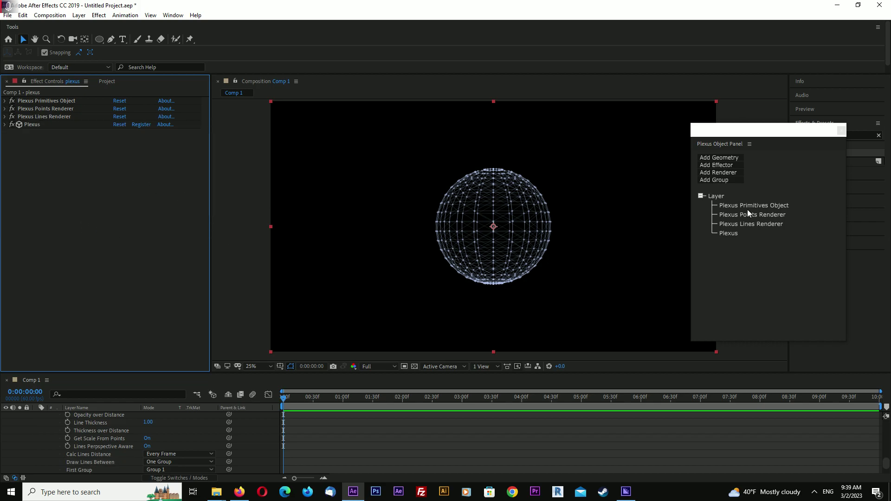
Step: Duplicate the Plexus Primitives Object and move the copy below the Lines Renderer
left_click(49, 101)
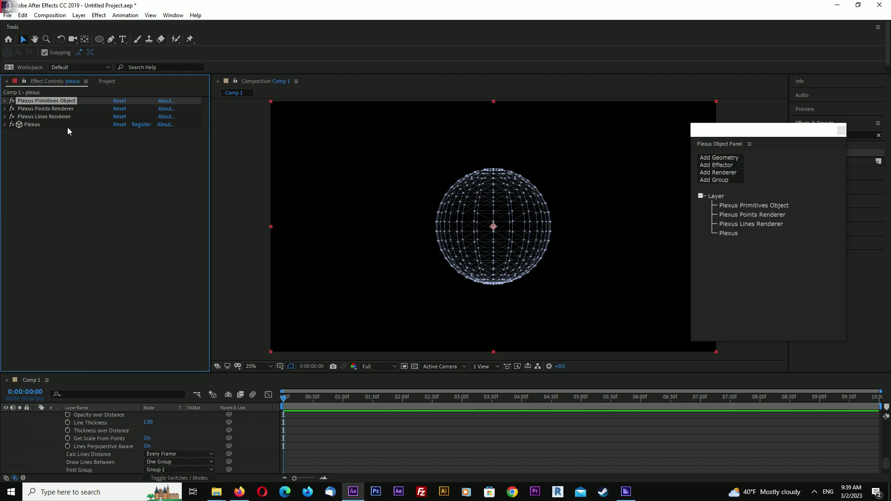
key("ctrl+d")
left_click(5, 109)
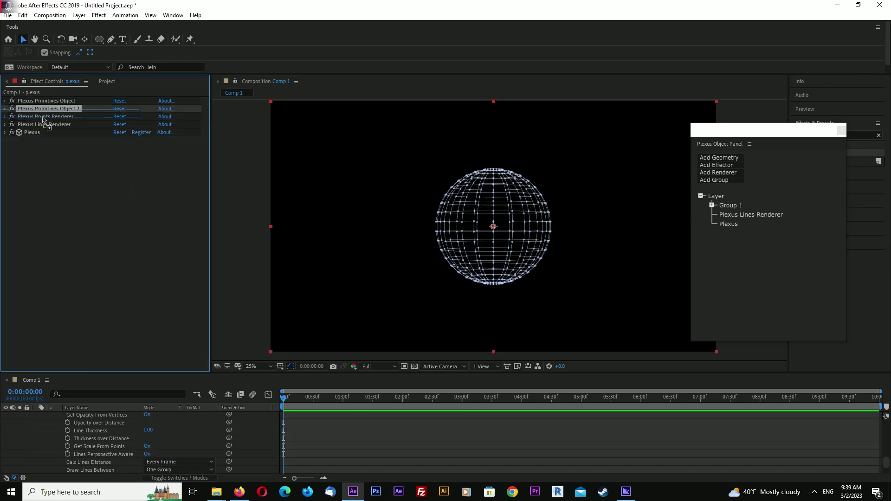
left_click_drag(47, 108, 47, 124)
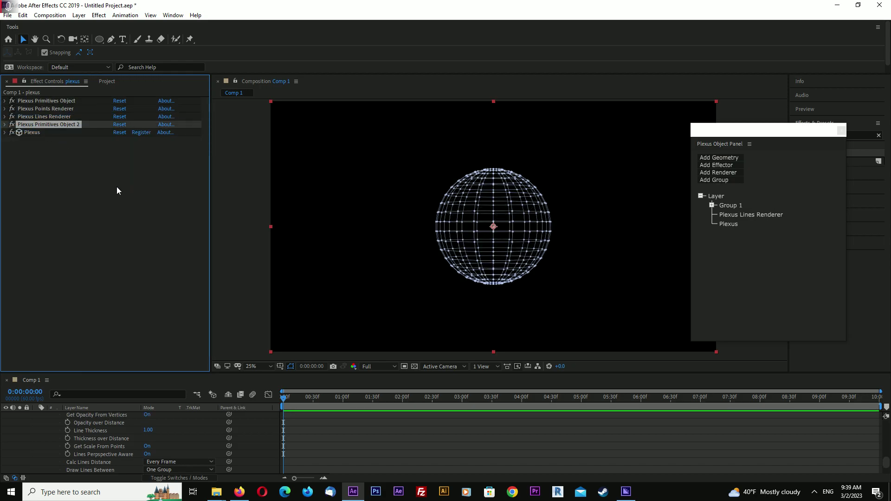
Step: Assign Plexus Primitives Object 2 to Group 2 with a Sphere Radius of 597.0
left_click(5, 124)
left_click(142, 187)
left_click(146, 209)
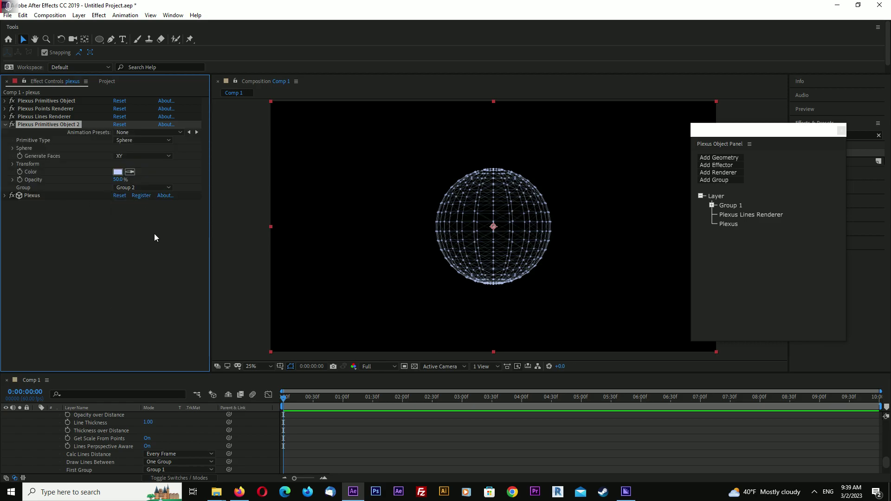
left_click(12, 148)
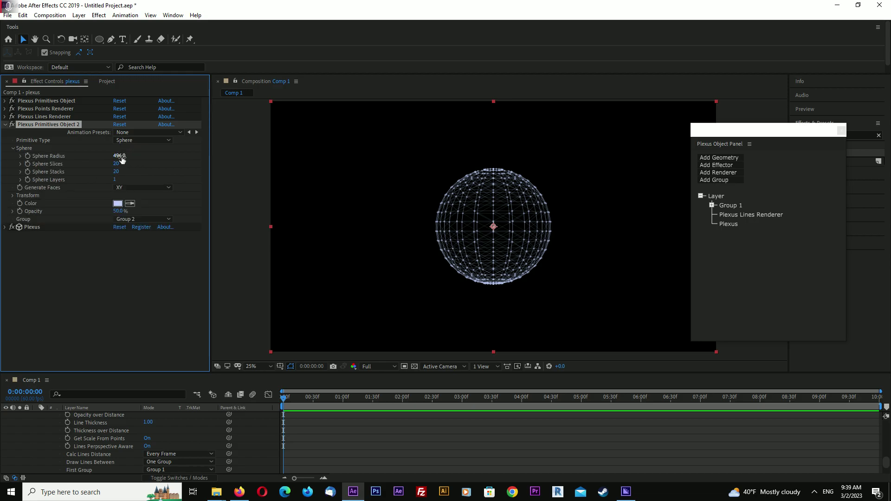
left_click_drag(120, 156, 174, 164)
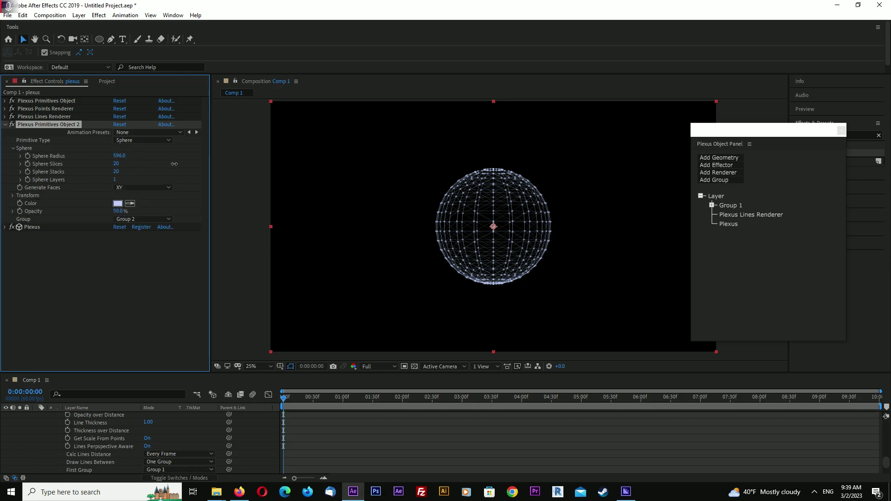
Step: Duplicate the Plexus Points Renderer and move the copy below Primitives Object 2
left_click(4, 125)
left_click(44, 109)
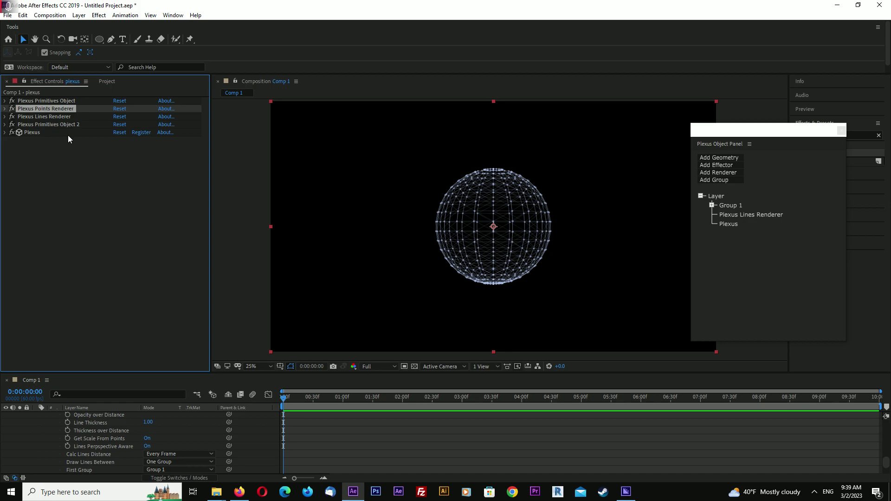
key("ctrl+d")
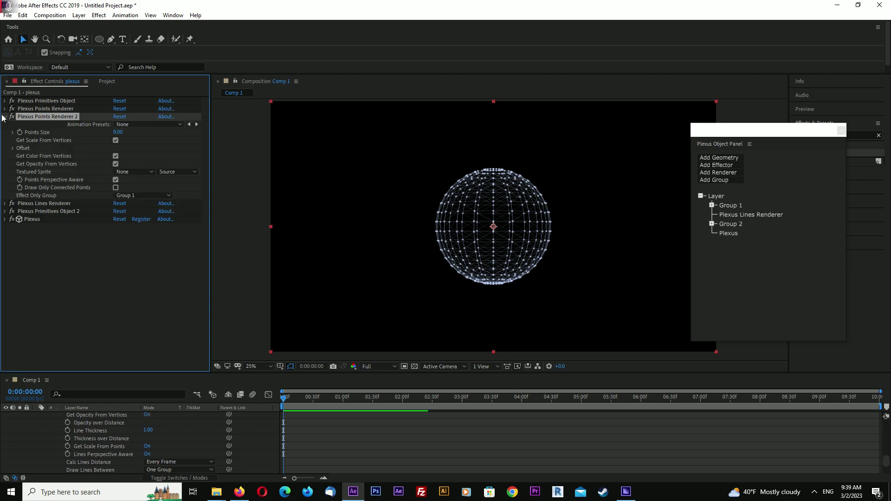
left_click(5, 117)
left_click_drag(38, 116, 66, 154)
Step: Set the second Points Renderer to Group 2 and widen the outer sphere radius to 967.0
left_click(5, 132)
left_click(141, 212)
left_click(139, 231)
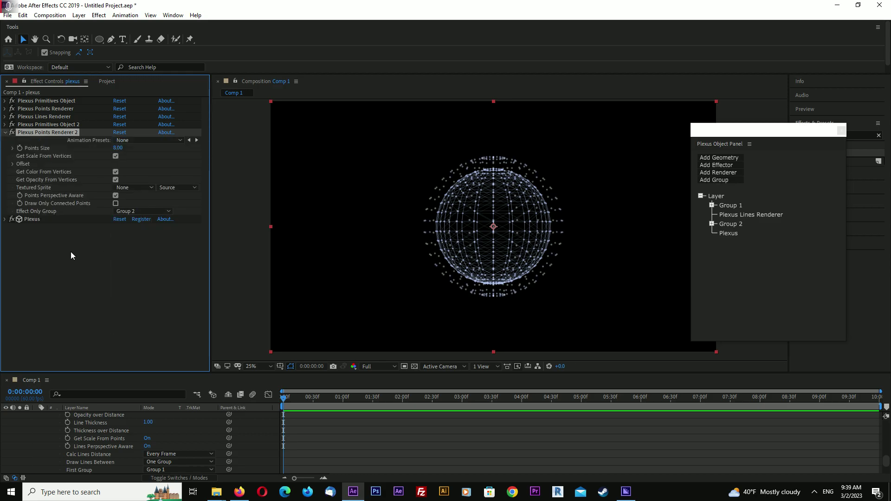
left_click(4, 133)
left_click(5, 124)
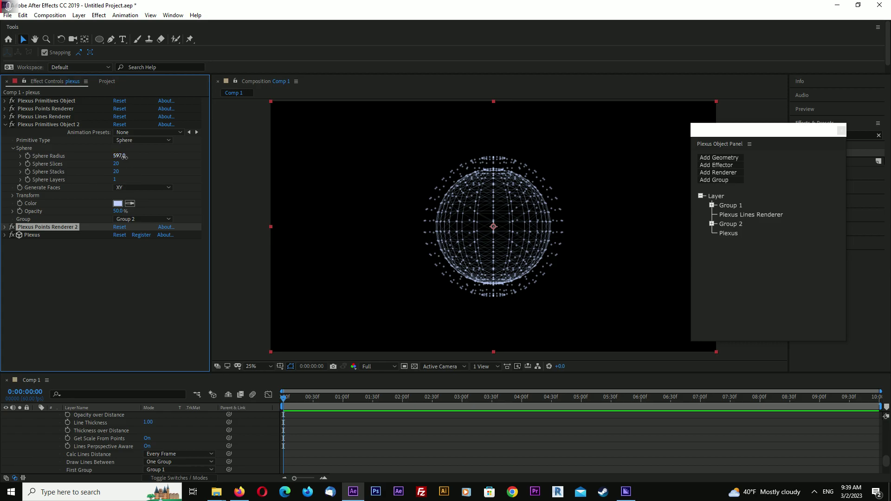
left_click_drag(149, 163, 328, 194)
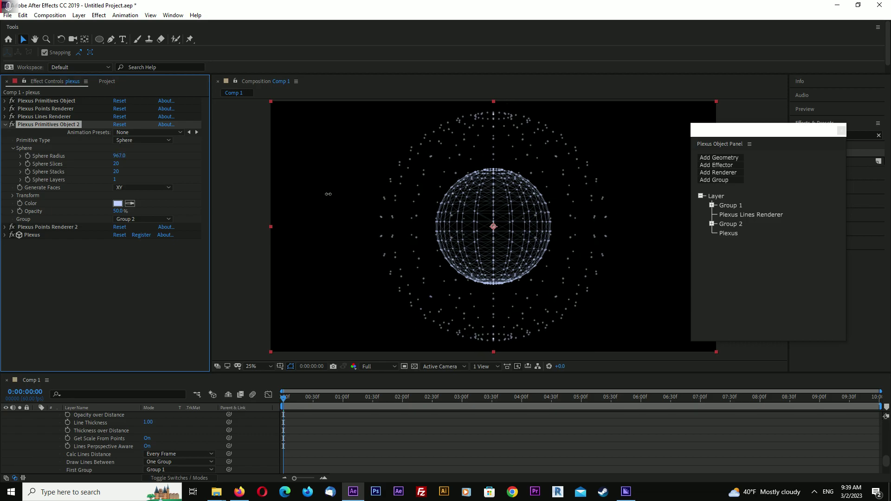
Step: Add a Plexus Beams Renderer with Beams Type set to Groups, linking Group 1 and Group 2
left_click(6, 124)
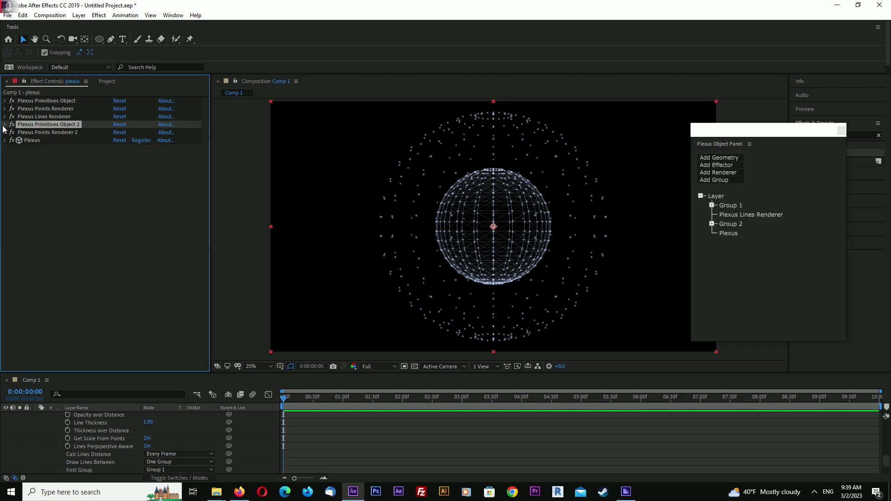
left_click(727, 172)
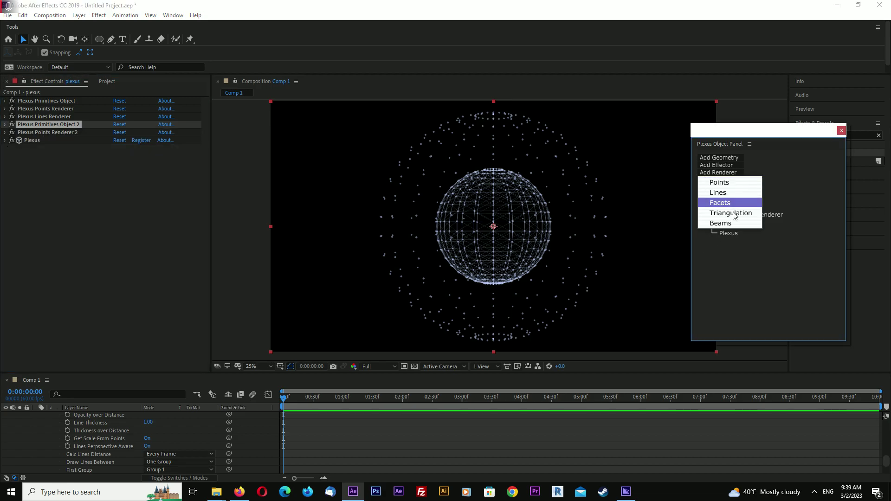
left_click(721, 224)
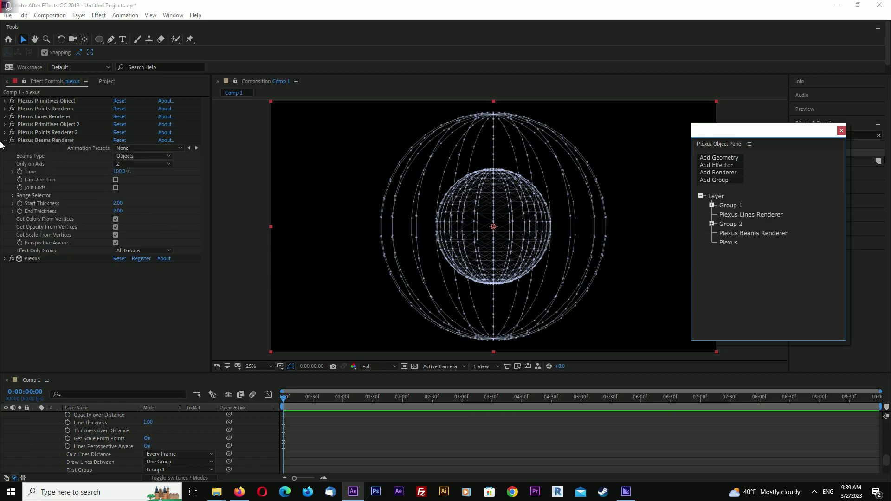
left_click(136, 157)
left_click(185, 179)
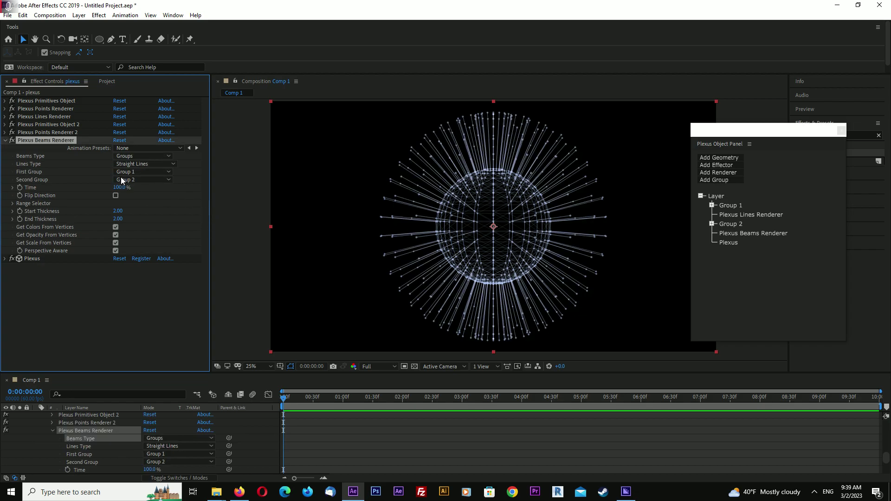
left_click(4, 141)
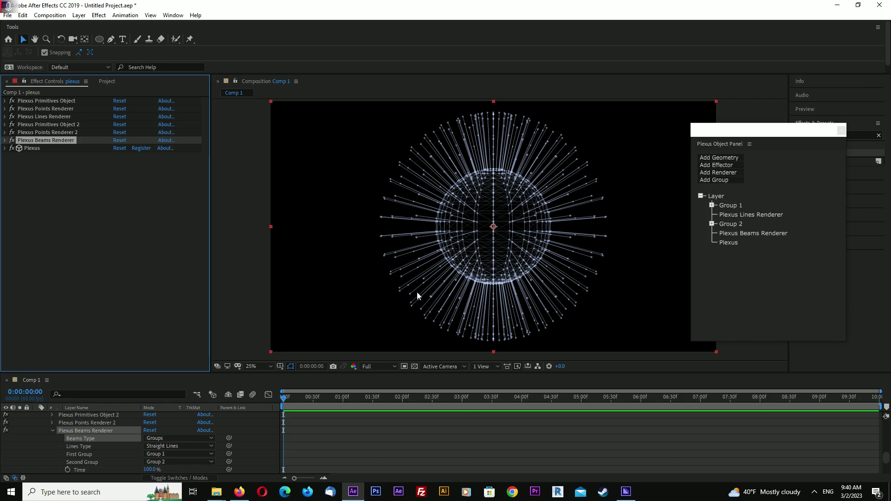
Step: Add a Plexus Noise Effector and move it below the Plexus Beams Renderer
left_click(51, 133)
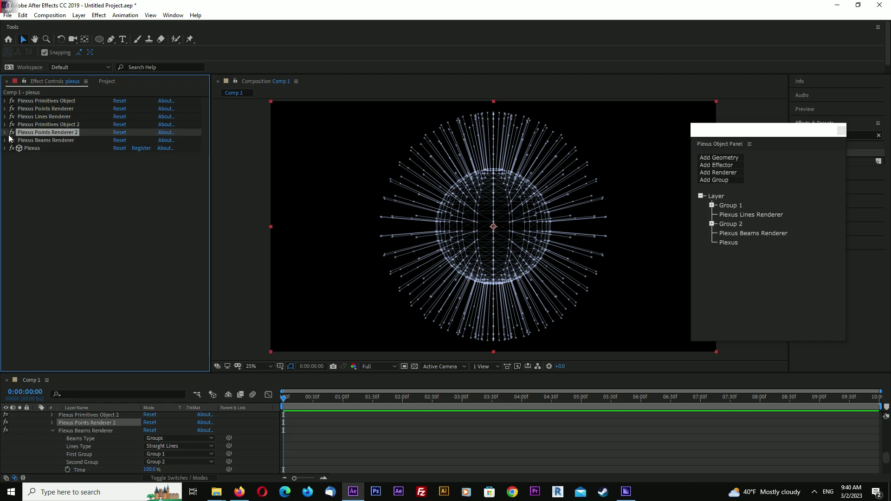
left_click(44, 125)
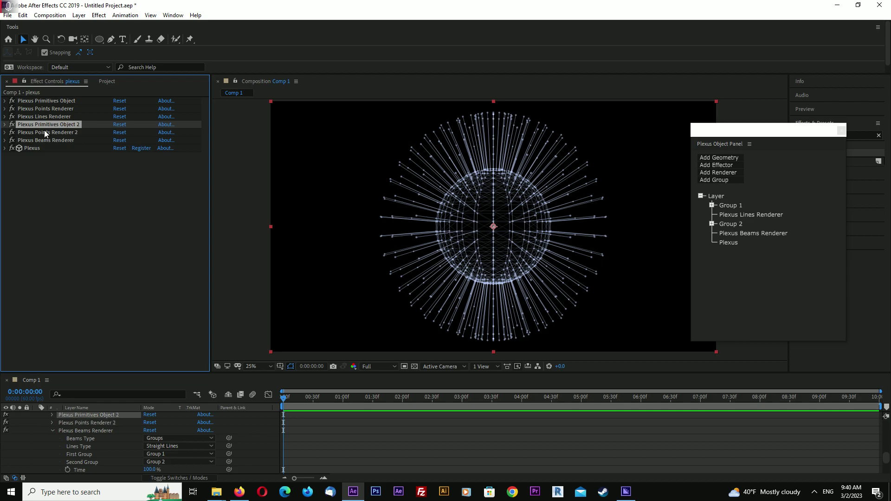
left_click(44, 139)
left_click(47, 126)
left_click(735, 166)
left_click(729, 173)
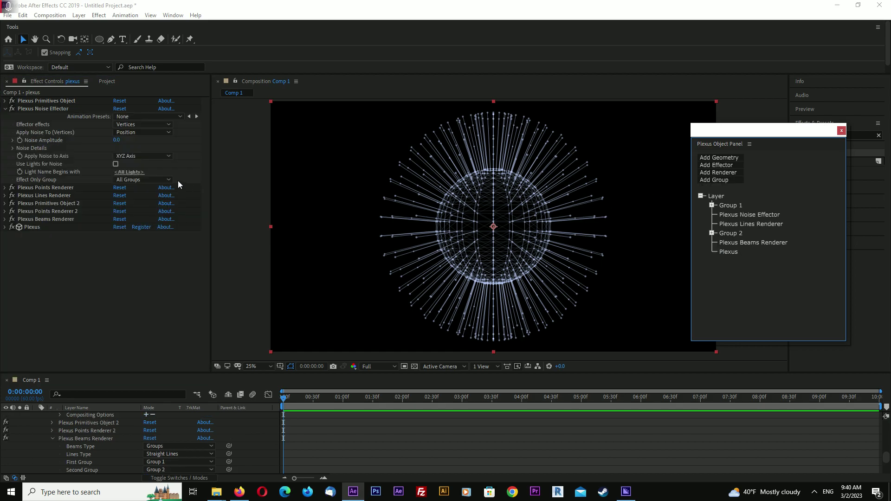
left_click(3, 109)
left_click_drag(33, 108, 70, 150)
Step: Limit the noise to Group 2 and raise Noise Amplitude from 90 to 625
left_click(5, 148)
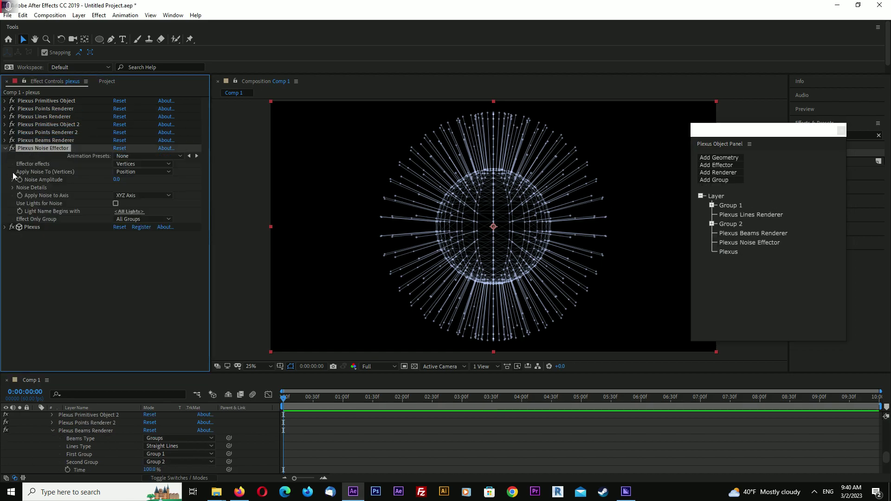
left_click(141, 217)
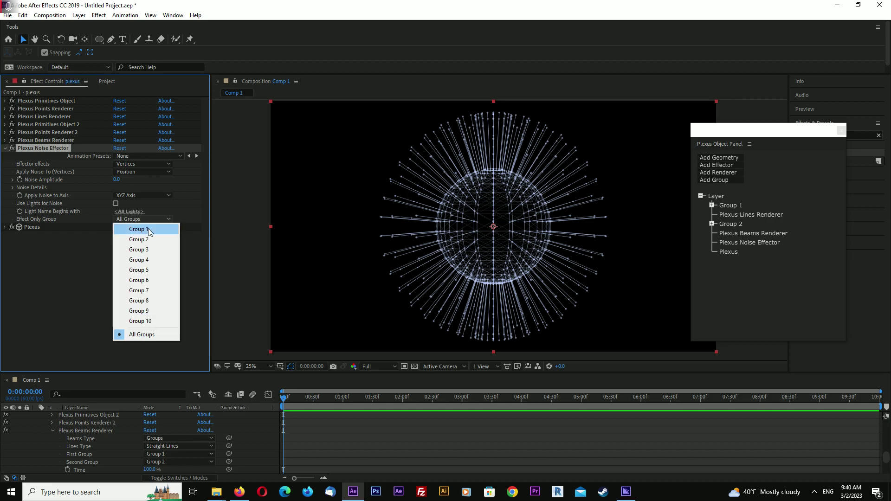
left_click(147, 239)
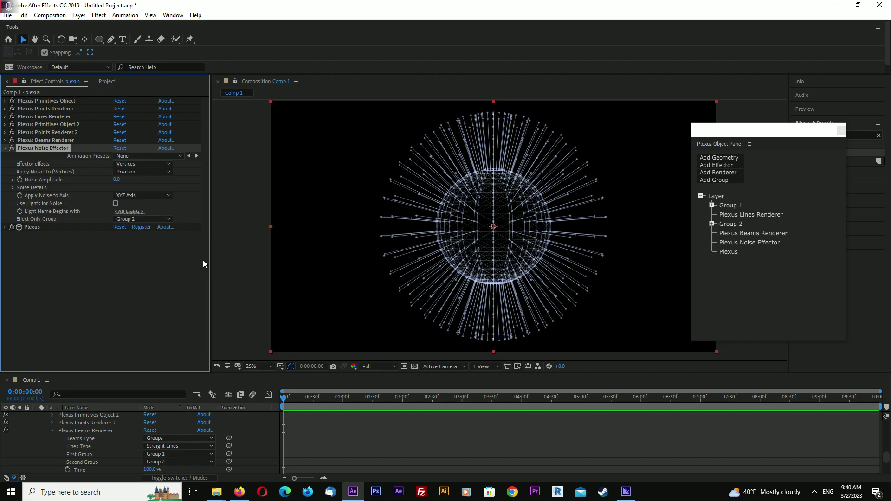
left_click(117, 180)
type("90")
key("Return")
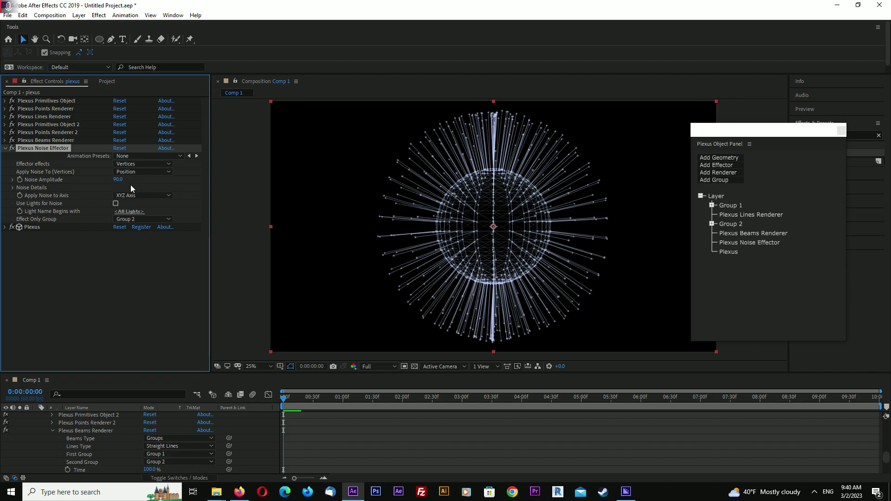
left_click_drag(119, 180, 400, 212)
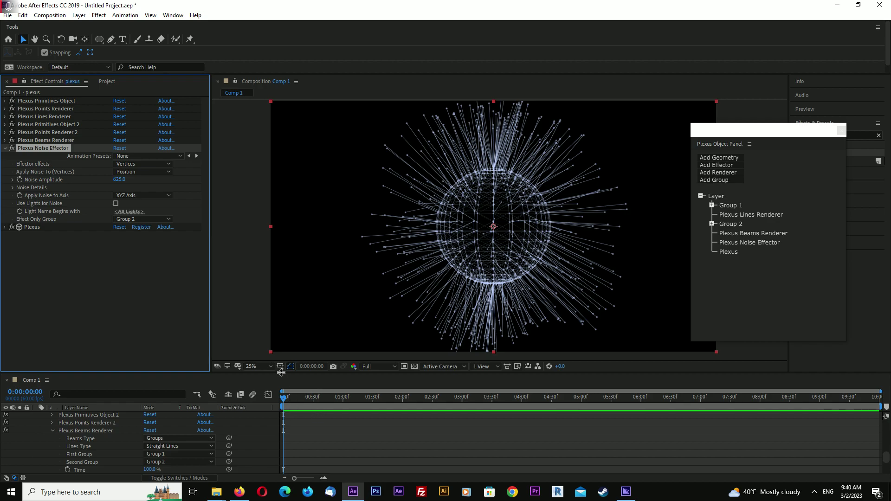
left_click_drag(288, 374, 288, 351)
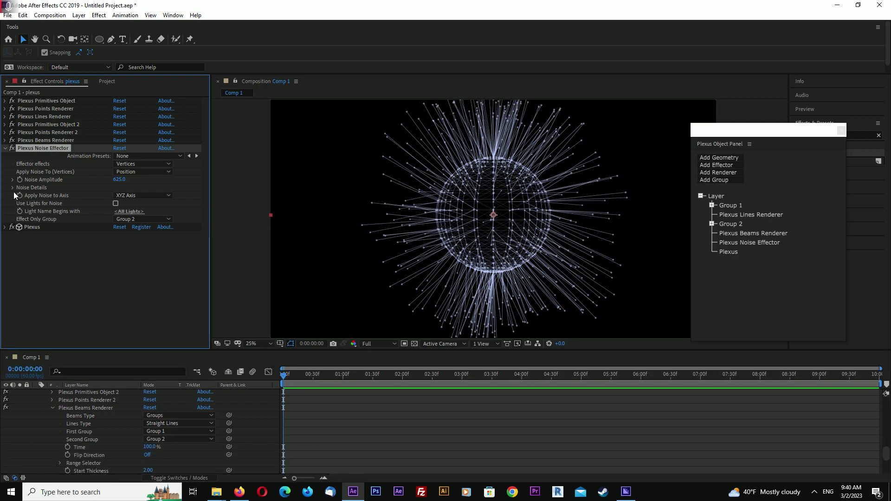
Step: Turn on Loop Evolution and keyframe Noise Evolution from 0 at the start to 1 at the last frame
left_click(12, 188)
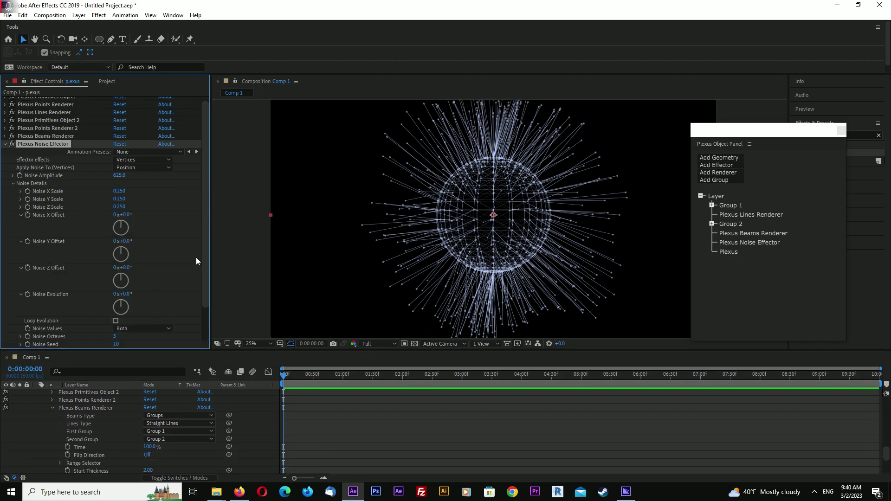
scroll(181, 279, "down", 2)
left_click(116, 282)
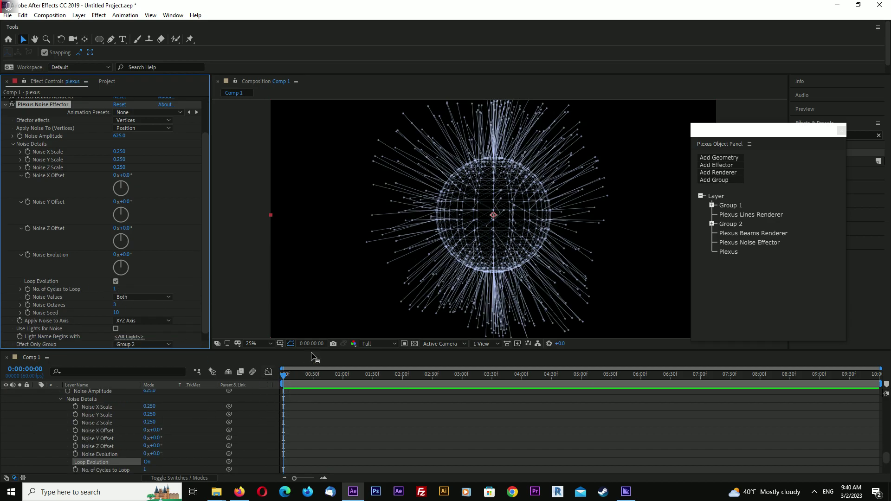
left_click_drag(312, 353, 313, 342)
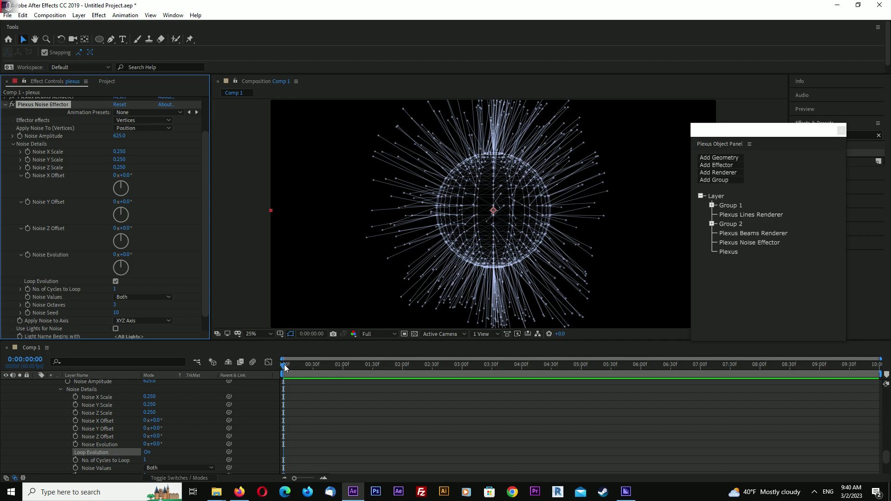
left_click(285, 368)
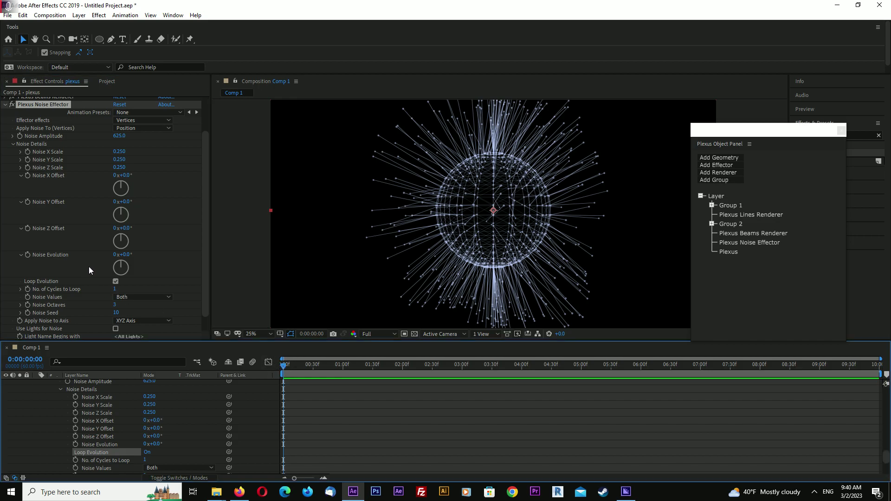
left_click(28, 255)
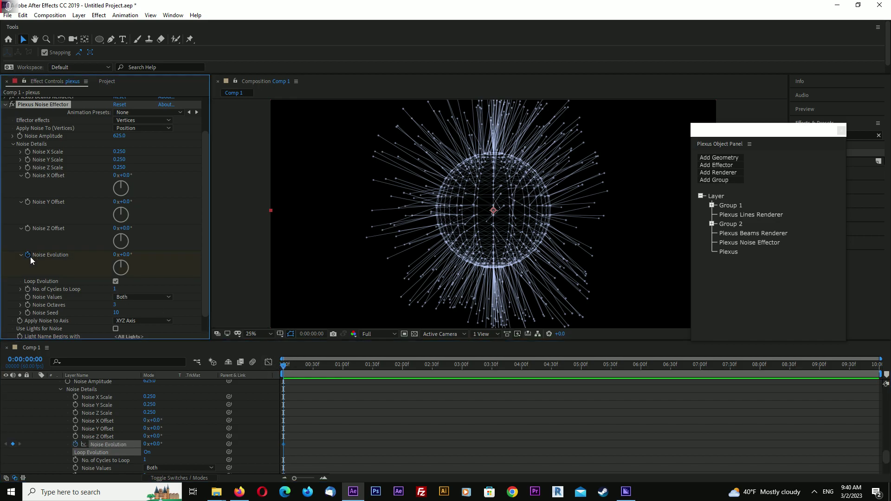
left_click(878, 366)
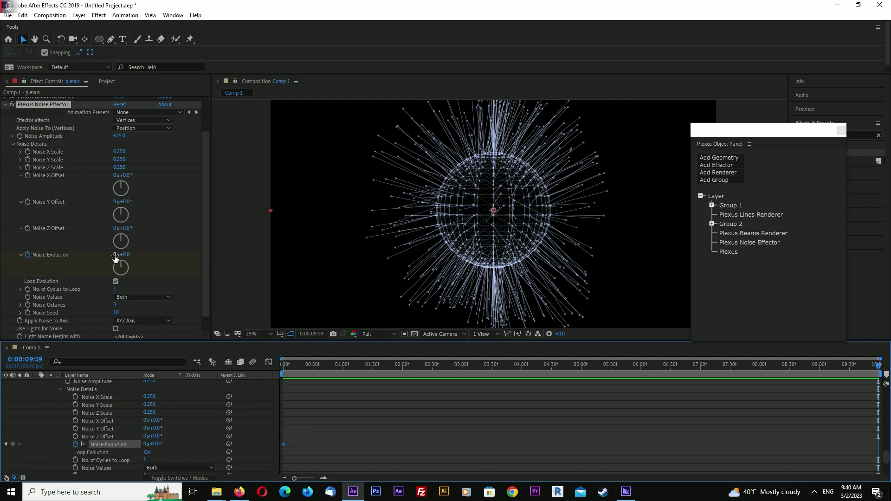
left_click(116, 255)
type("1")
key("Return")
Step: Preview the looping noise from the start at Quarter resolution
left_click(283, 370)
left_click(378, 334)
left_click(387, 378)
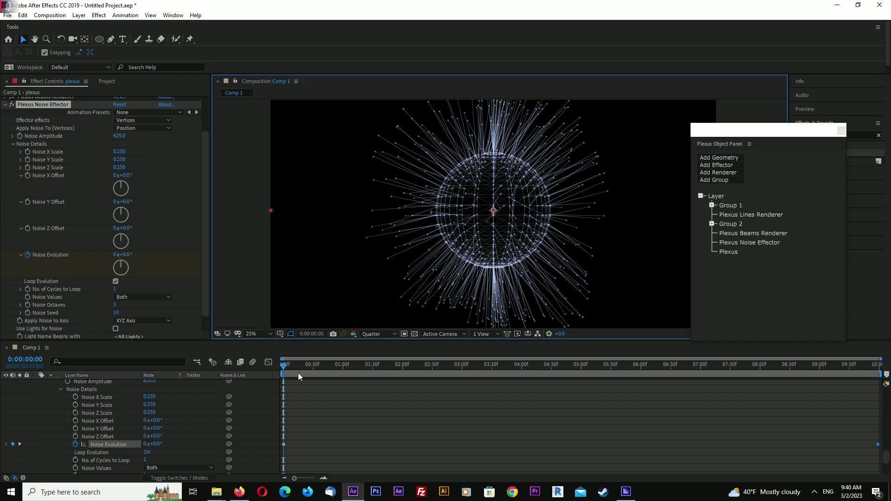
key("space")
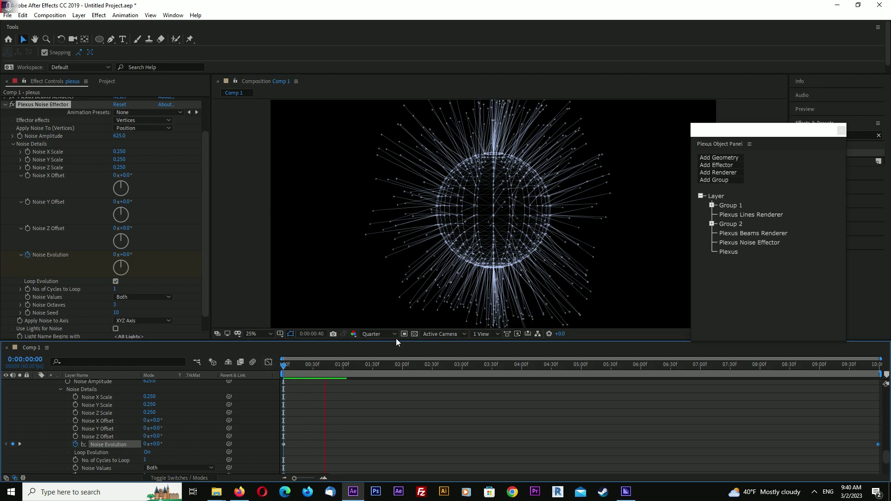
left_click(339, 371)
left_click_drag(339, 370, 341, 371)
Step: Collapse the Noise Effector and the [plexus] layer, move the Plexus panel aside, and return to 0:00
left_click(5, 105)
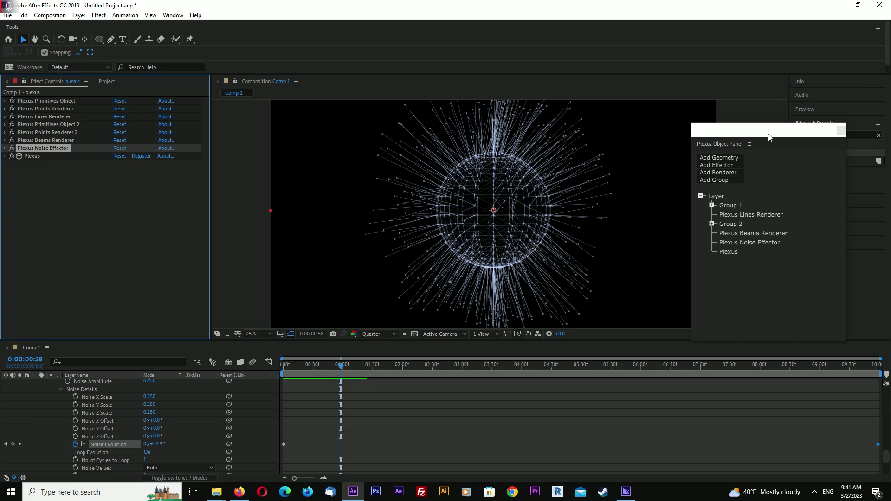
left_click(119, 216)
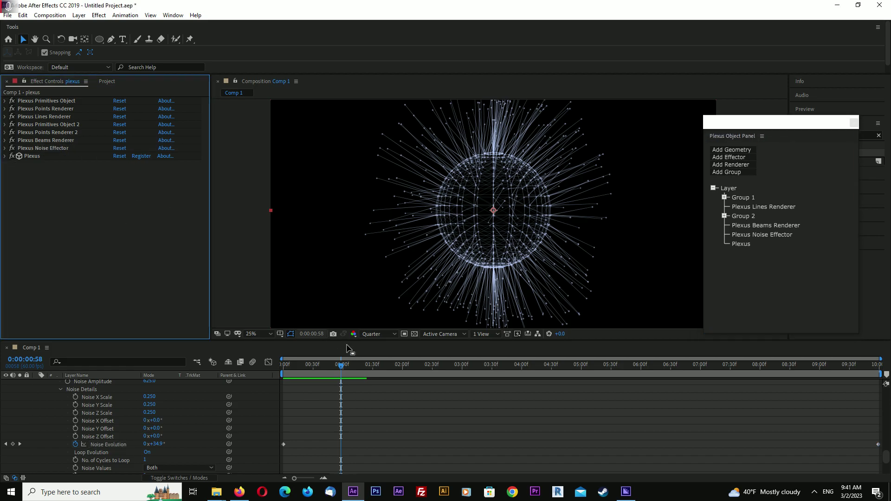
scroll(35, 397, "up", 10)
left_click(44, 388)
left_click(36, 383)
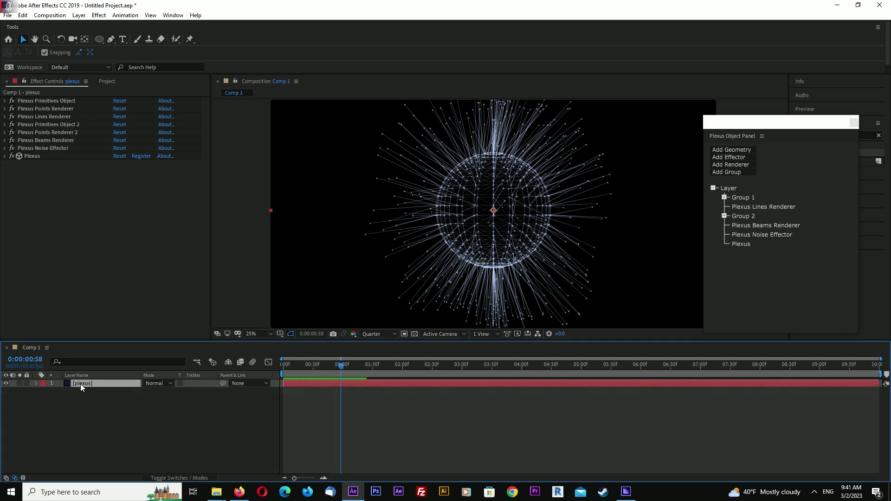
left_click(102, 425)
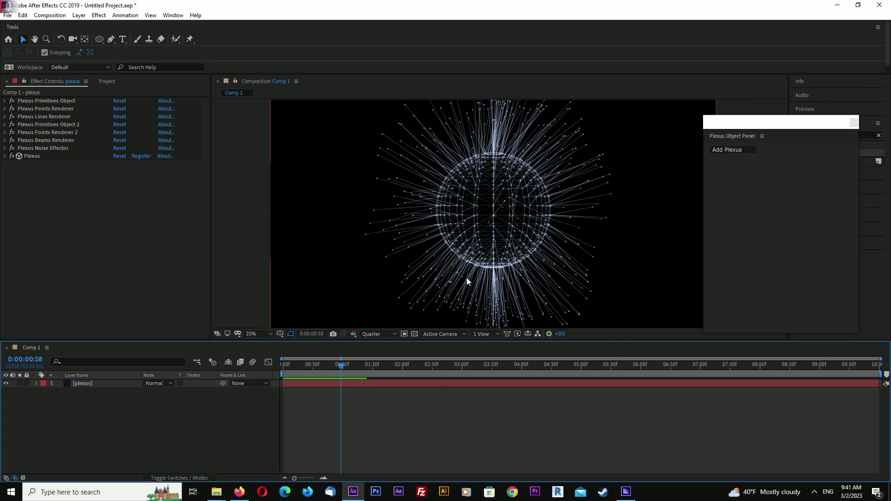
left_click_drag(764, 123, 785, 116)
left_click(263, 367)
key("Home")
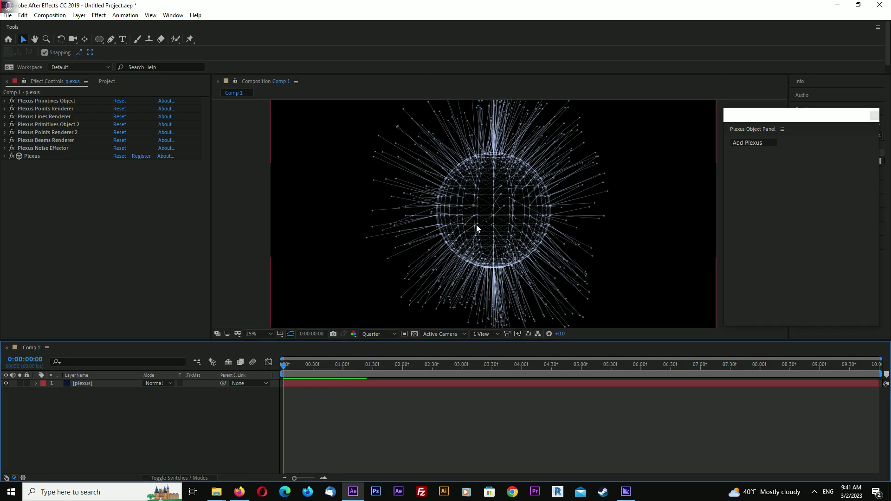
Step: Add a new Camera 1 layer and a Null Object layer to Comp 1
right_click(103, 414)
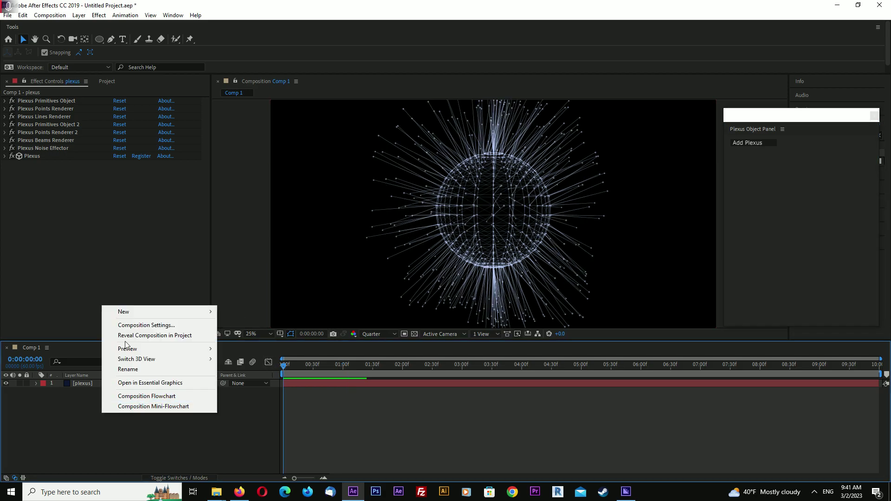
mouse_move(139, 310)
left_click(242, 355)
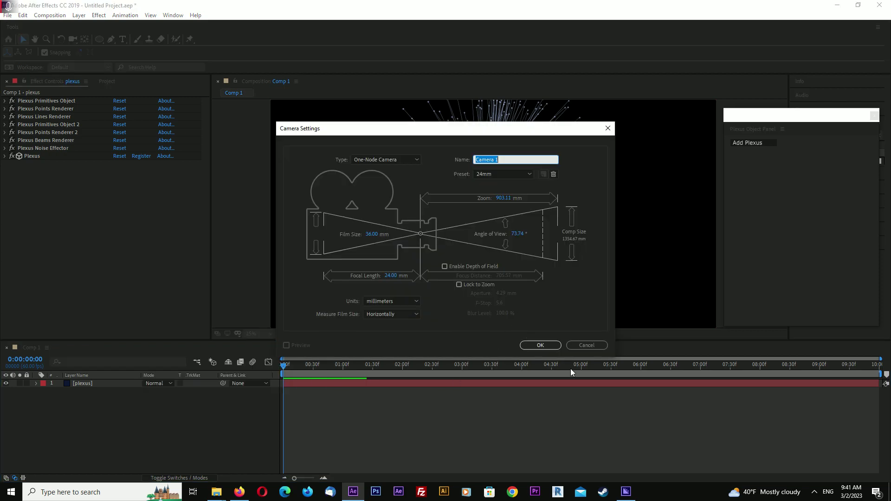
left_click(534, 344)
right_click(130, 432)
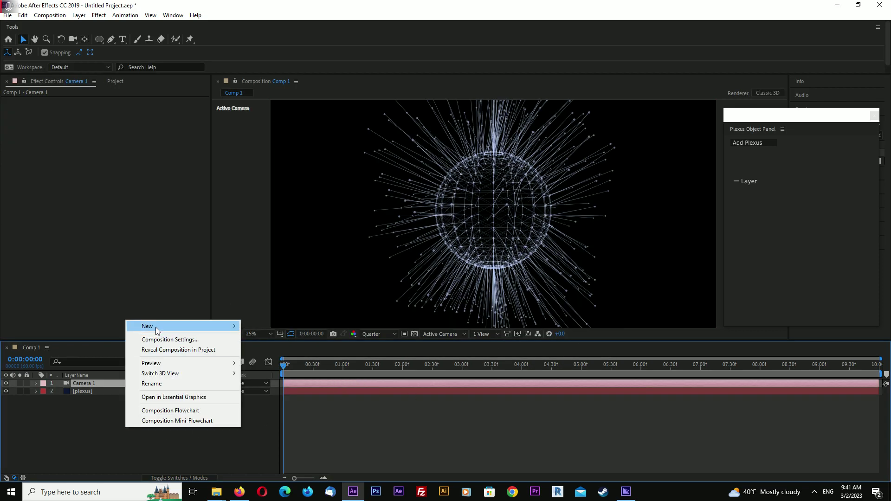
mouse_move(156, 327)
left_click(268, 383)
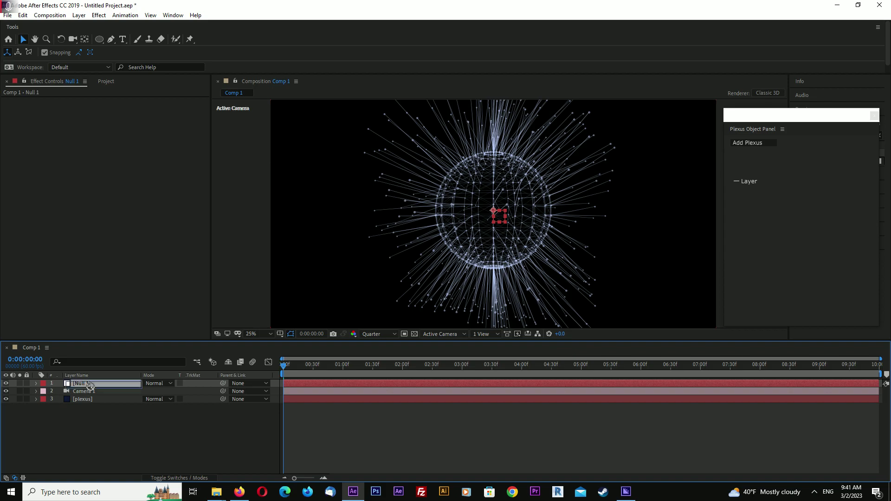
Step: Place Null 1 below Camera 1, make it 3D, and parent Camera 1 to it
left_click_drag(93, 384, 93, 396)
left_click(195, 478)
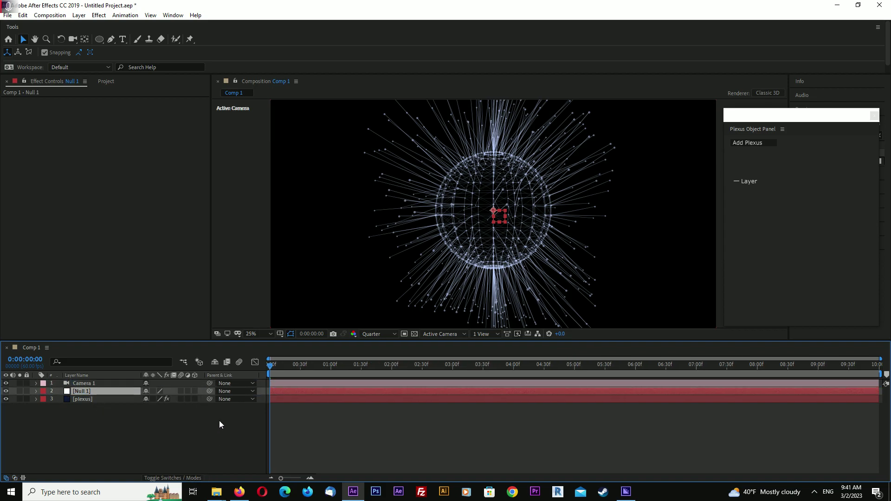
left_click(195, 392)
left_click(176, 439)
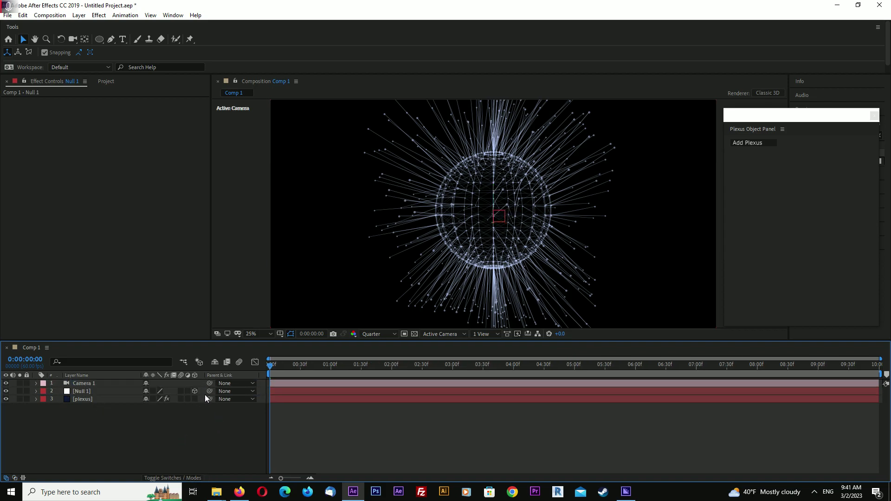
left_click(88, 385)
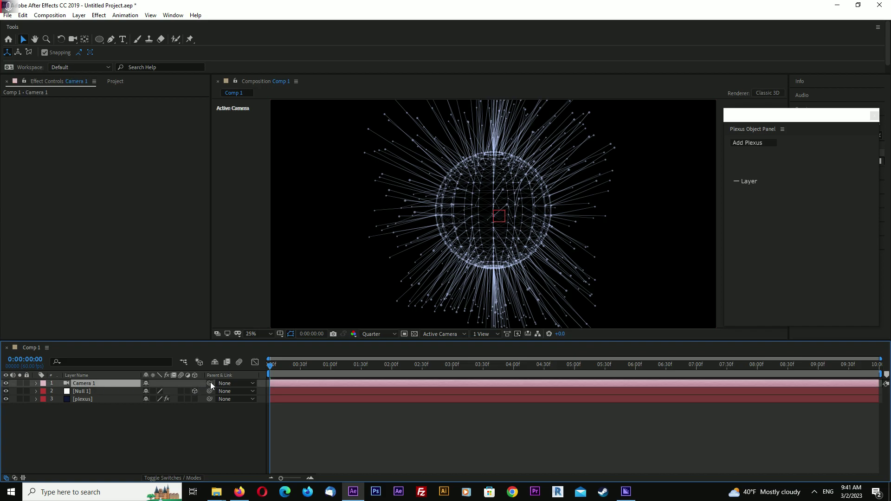
left_click_drag(210, 383, 80, 391)
left_click(83, 391)
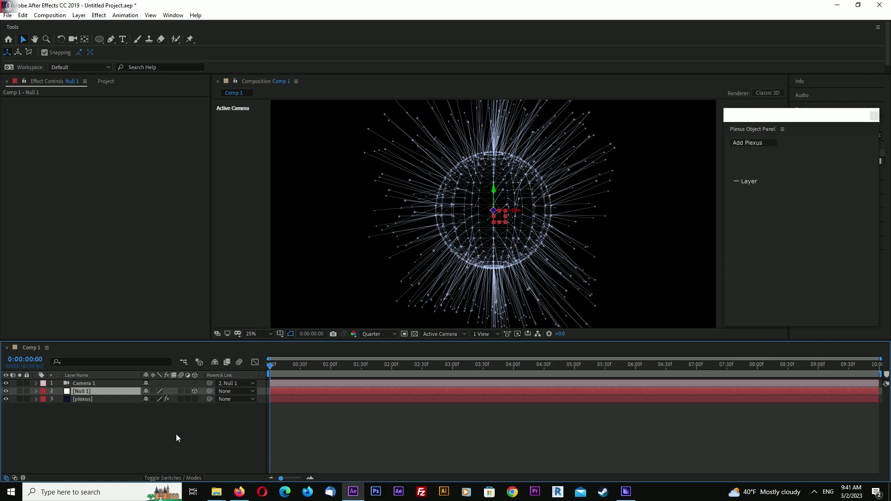
key("r")
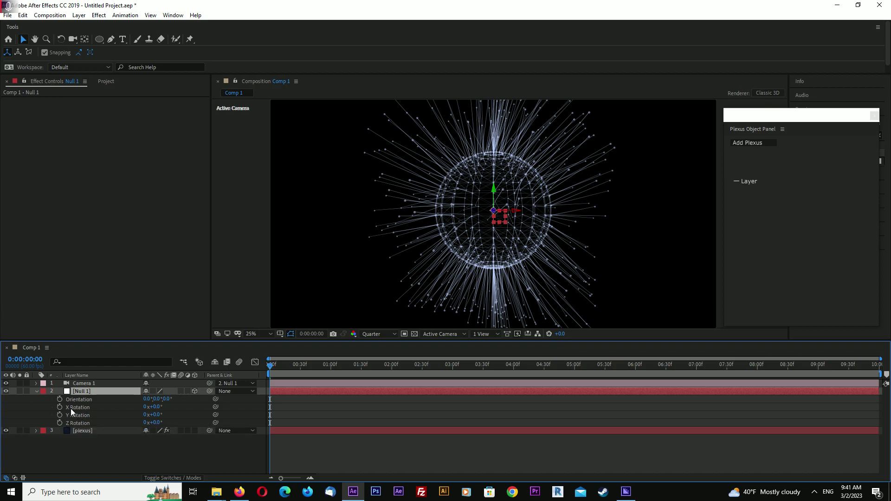
Step: Keyframe Null 1's Y Rotation from 0x at the start to 1x at the last frame, then preview
left_click(60, 416)
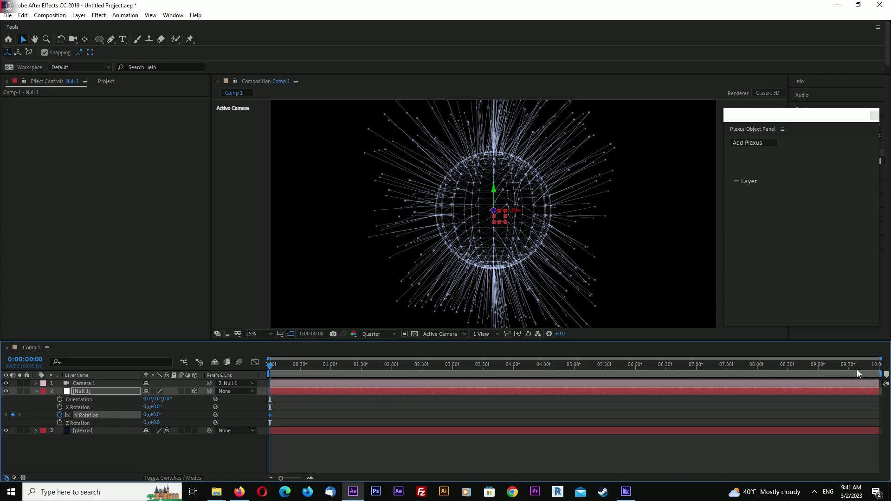
left_click_drag(858, 374, 879, 372)
left_click(144, 415)
type("1")
key("Return")
left_click(273, 366)
key("space")
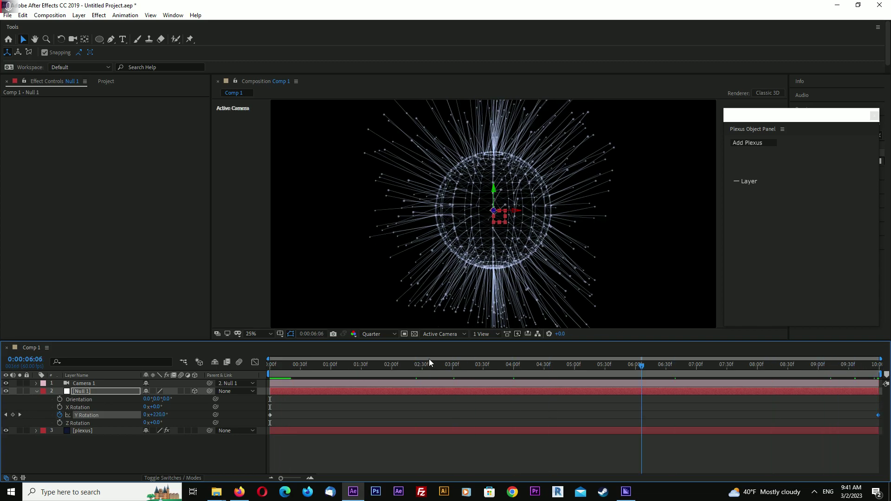
key("space")
key("space")
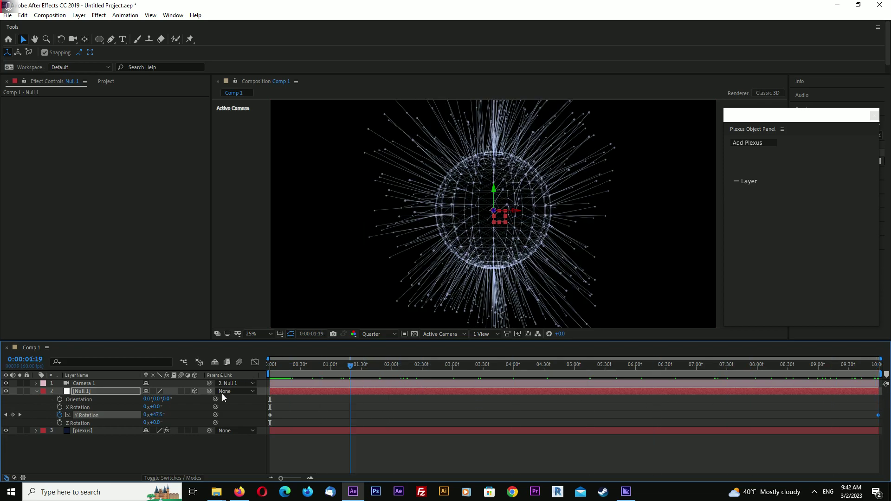
Step: Duplicate the plexus layer and rename the copy 'particles'
left_click(36, 393)
left_click(158, 277)
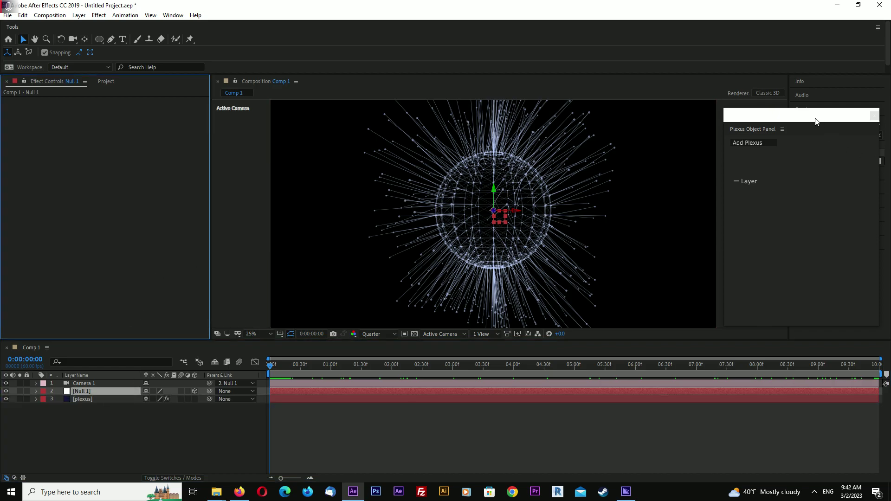
left_click_drag(815, 120, 824, 107)
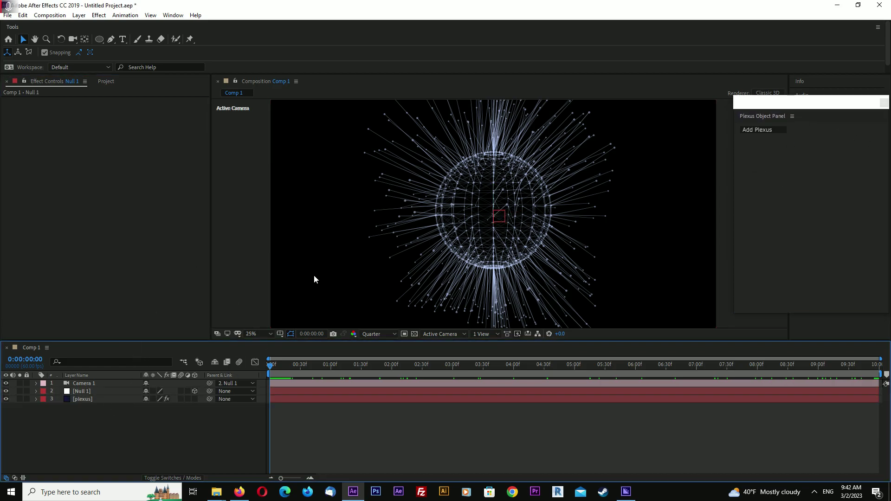
left_click_drag(223, 343, 228, 368)
left_click(86, 425)
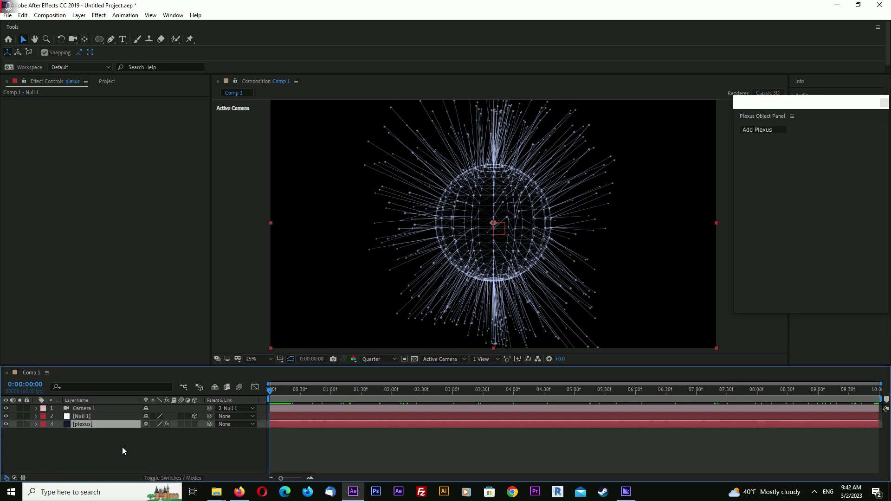
key("ctrl+d")
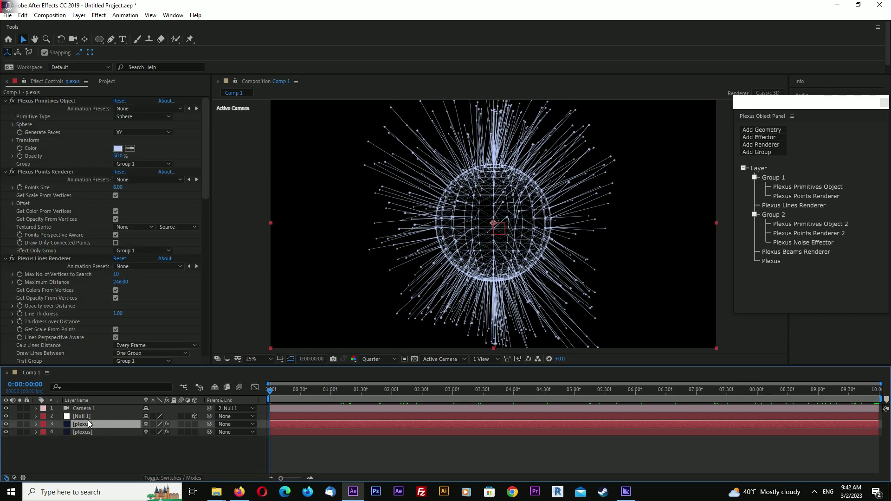
right_click(90, 424)
left_click(92, 418)
type("particles")
key("Return")
Step: Delete the particles layer's Group 1 Primitives Object, Points Renderer and Lines Renderer effects
left_click(5, 101)
left_click(5, 109)
left_click(5, 117)
left_click(5, 124)
left_click(5, 133)
left_click(5, 140)
left_click(5, 148)
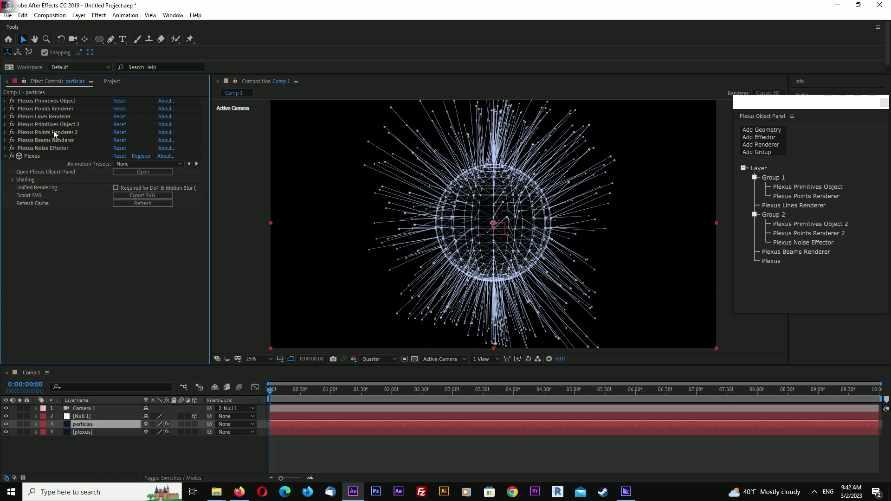
left_click(52, 101)
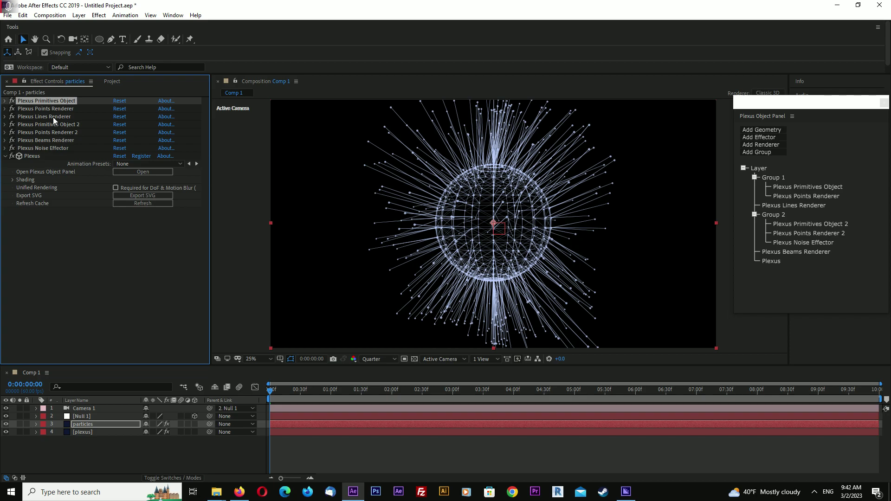
left_click(53, 117, "shift")
key("Delete")
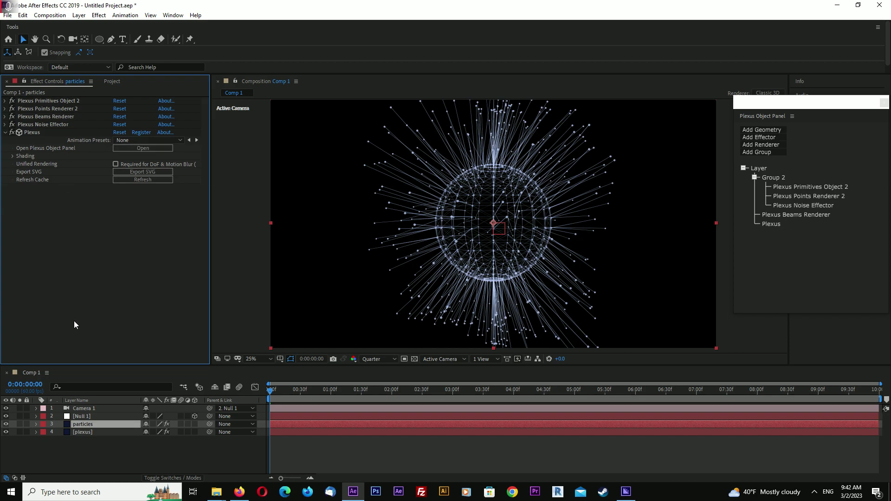
Step: Hide the plexus layer and enlarge the particles layer's Group 2 sphere radius, previewing it
left_click(83, 432)
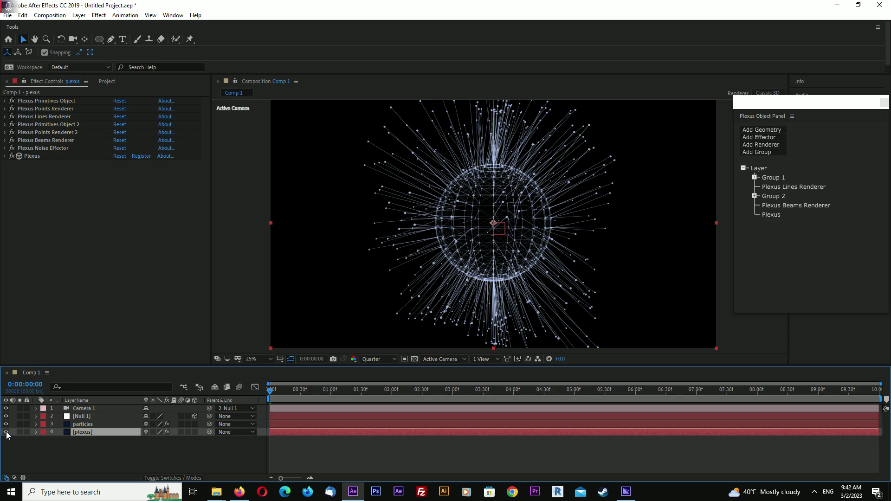
left_click(7, 432)
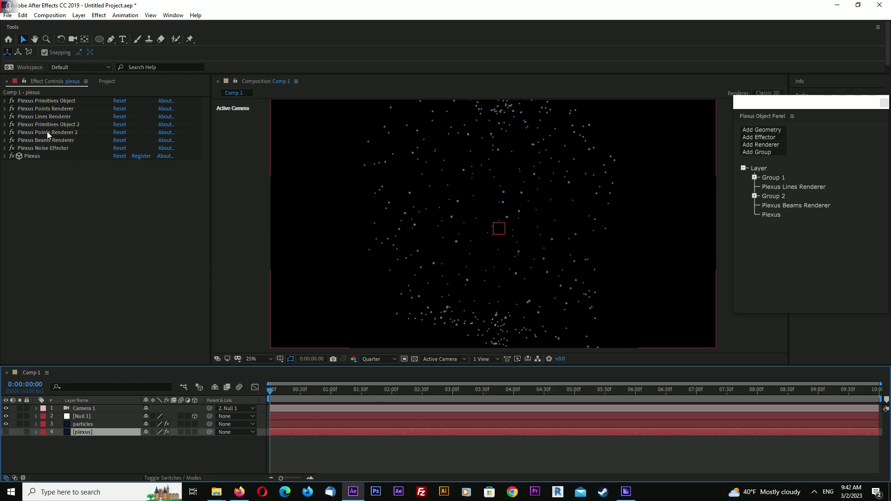
left_click(84, 424)
left_click(4, 101)
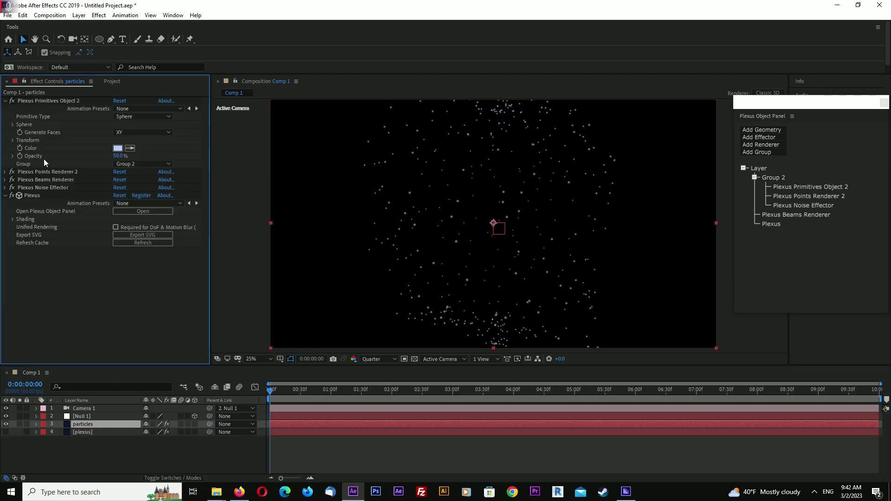
left_click(13, 125)
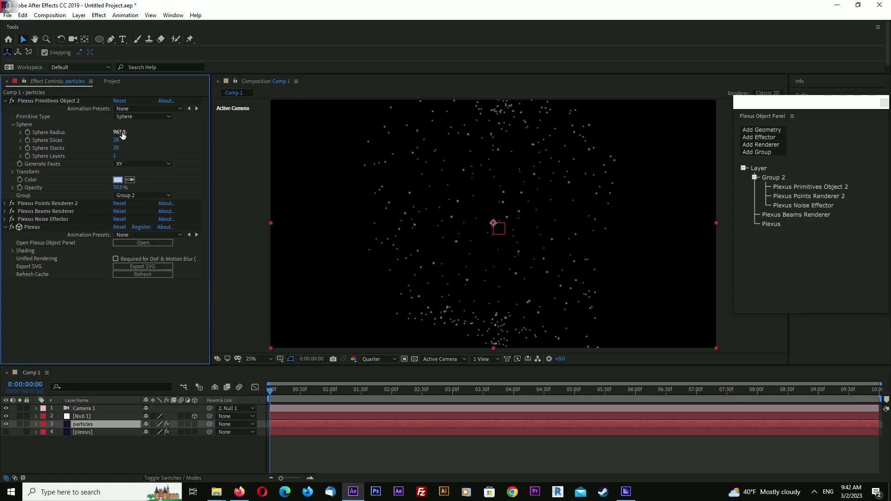
left_click_drag(122, 136, 392, 360)
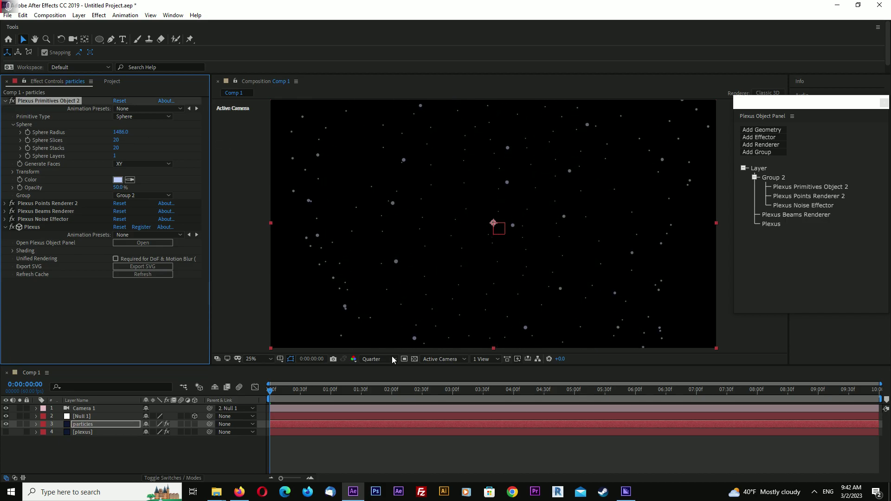
key("space")
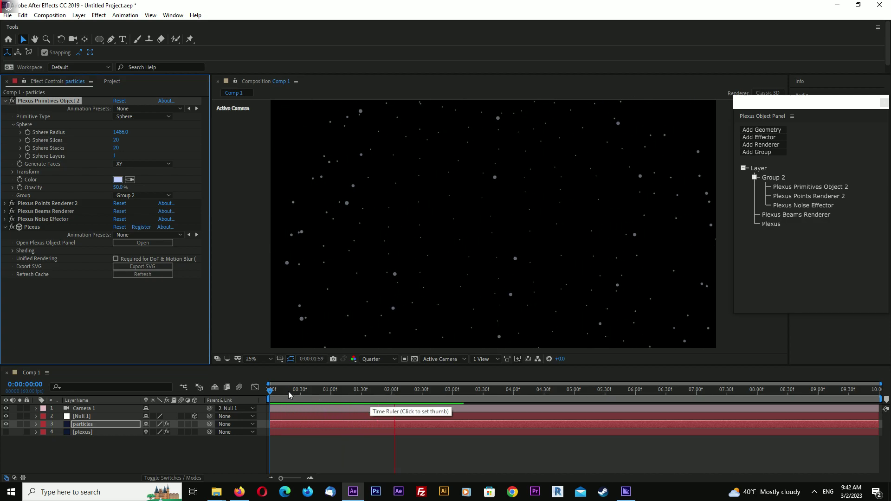
left_click_drag(288, 391, 265, 396)
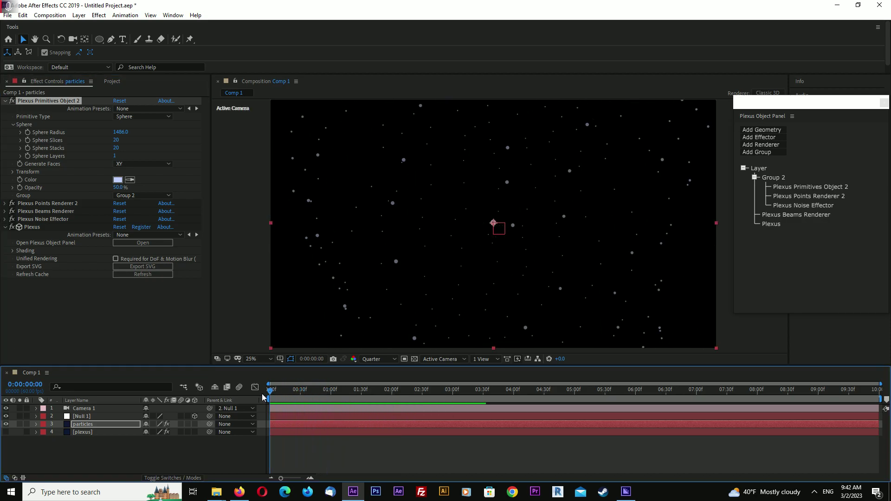
Step: Preview the noisy particle motion, check 0:00:02:20, collapse the effects and replay from the start
left_click(5, 220)
left_click(43, 219)
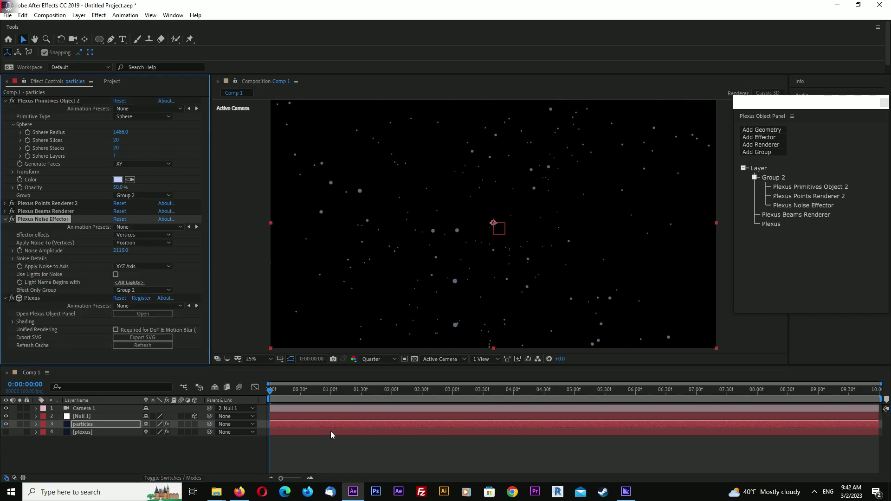
key("space")
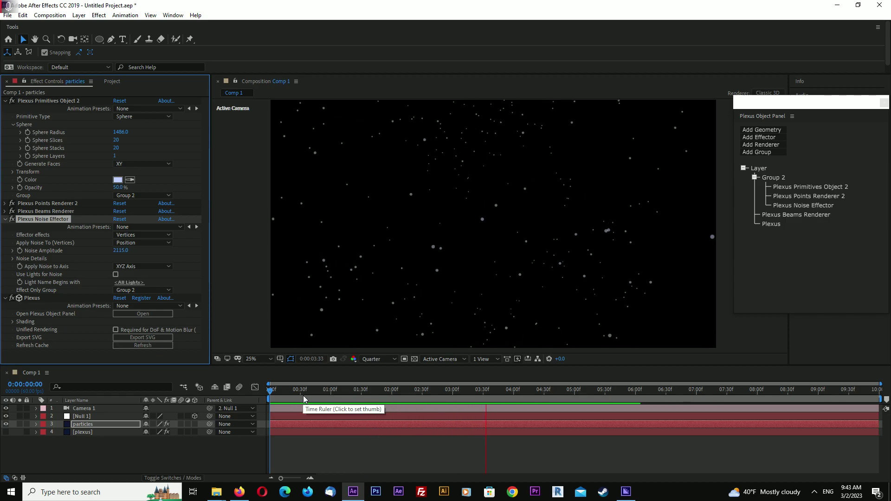
left_click_drag(302, 395, 438, 408)
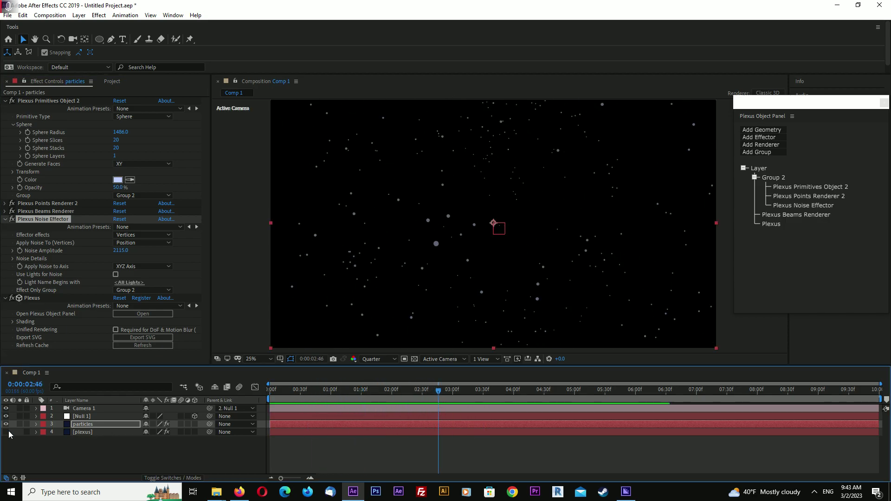
left_click(5, 101)
left_click(5, 125)
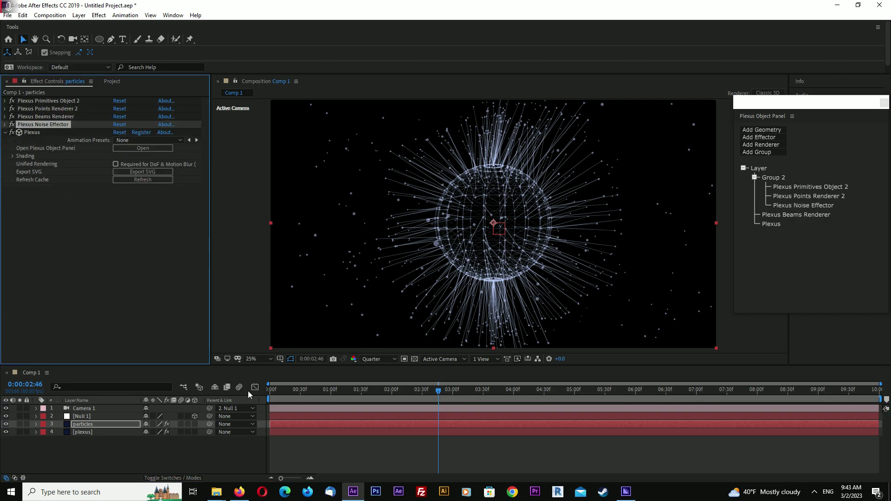
key("space")
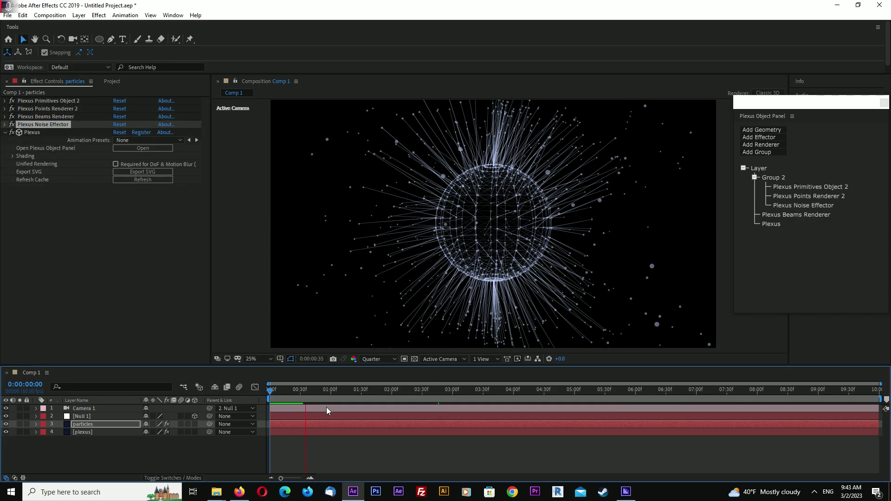
Step: Give the plexus layer Unified Rendering with Depth of Field from Camera Settings, previewing at Full resolution
left_click_drag(339, 391, 386, 391)
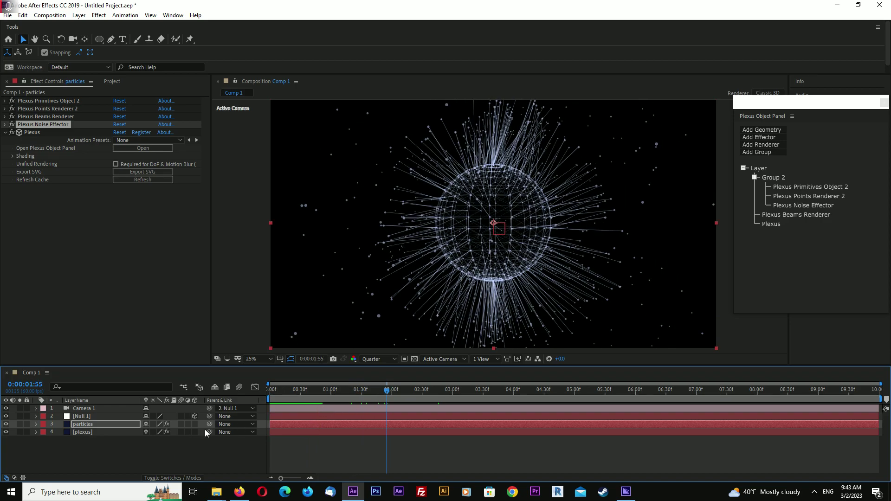
left_click(91, 431)
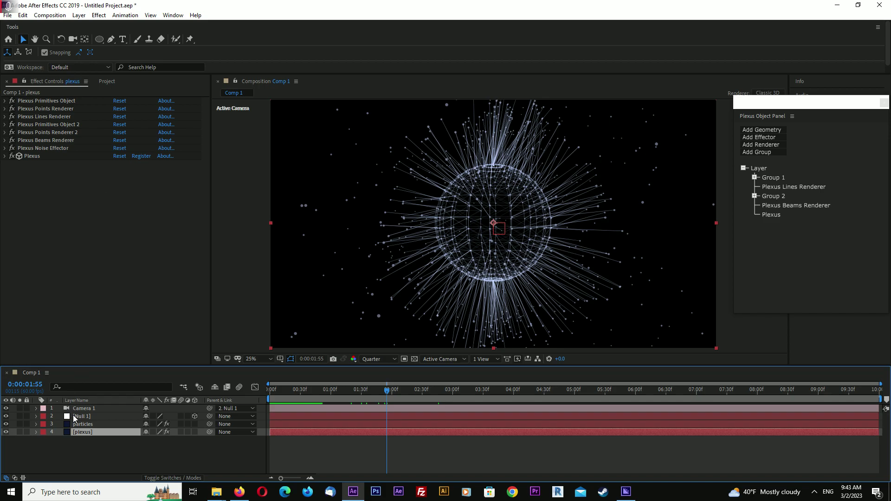
left_click(5, 157)
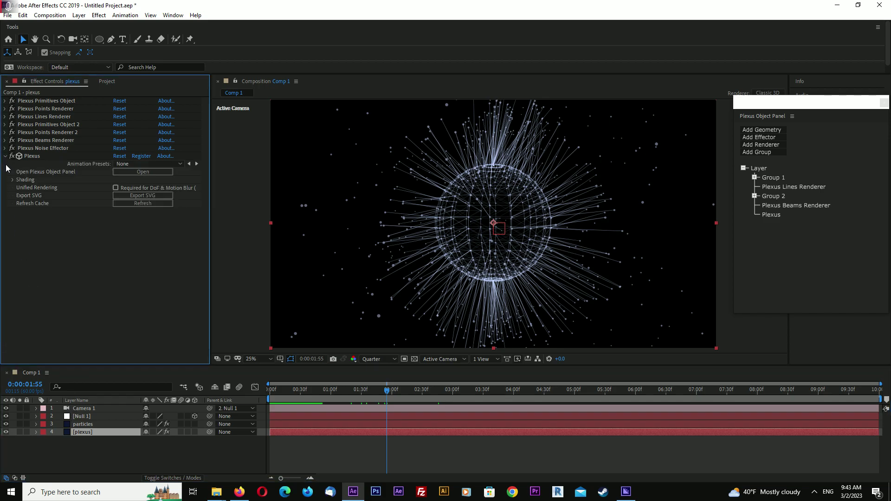
left_click(13, 180)
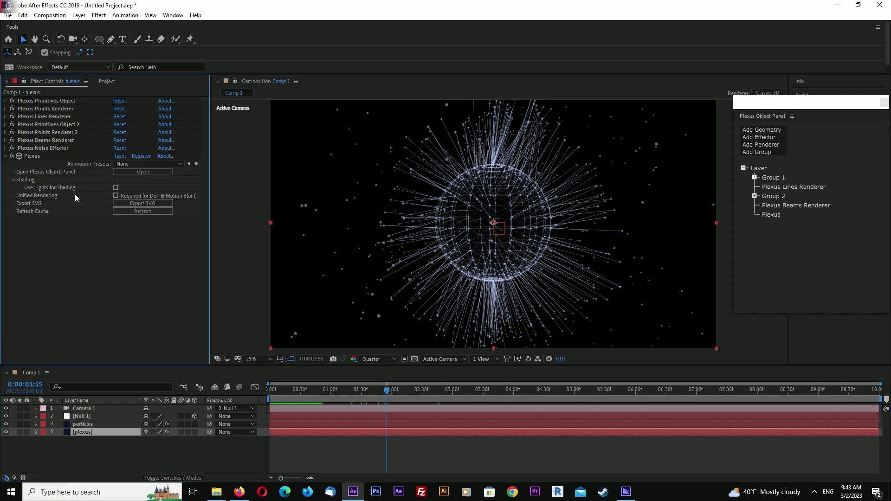
left_click(116, 195)
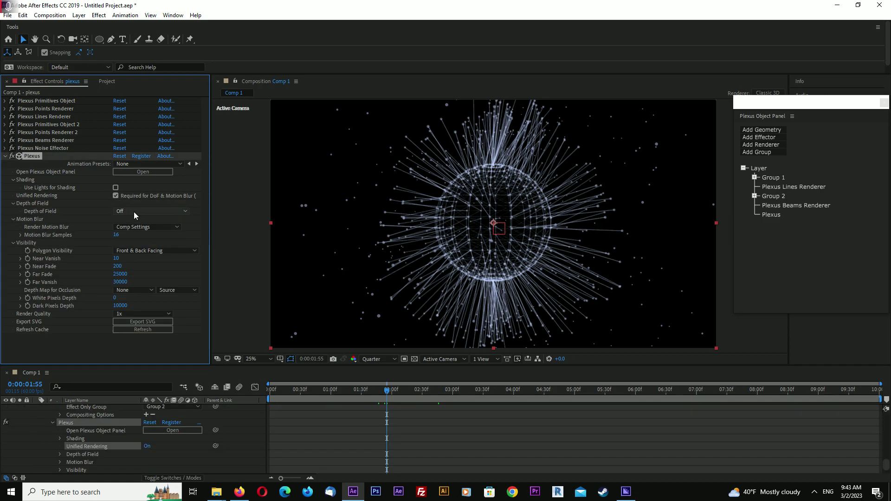
left_click(138, 213)
left_click(149, 235)
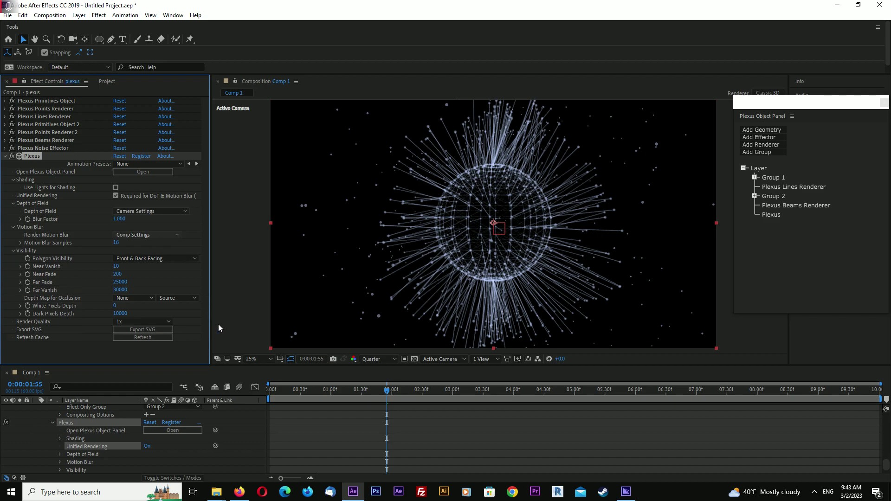
left_click(51, 422)
left_click(379, 359)
left_click(377, 383)
Step: Turn on Camera 1's depth of field with Aperture 50 and Focus Distance matched to zoom (2560)
scroll(63, 429, "up", 15)
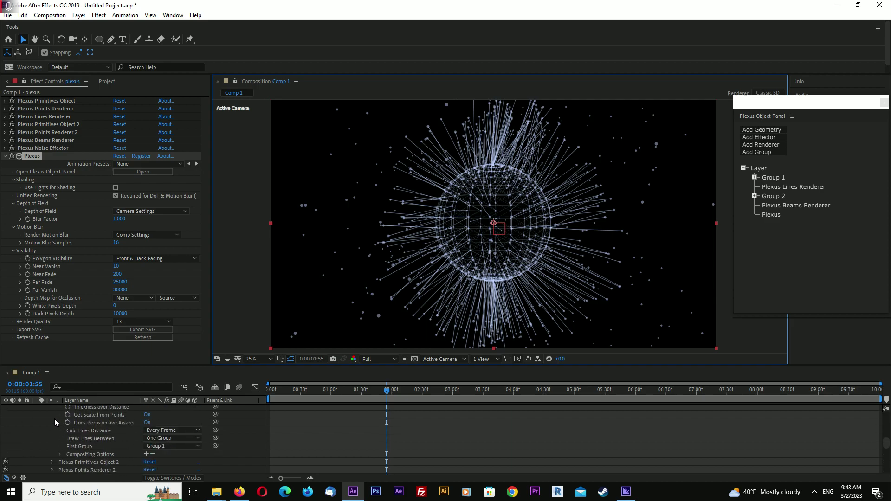
left_click(37, 432)
left_click(36, 408)
left_click(44, 425)
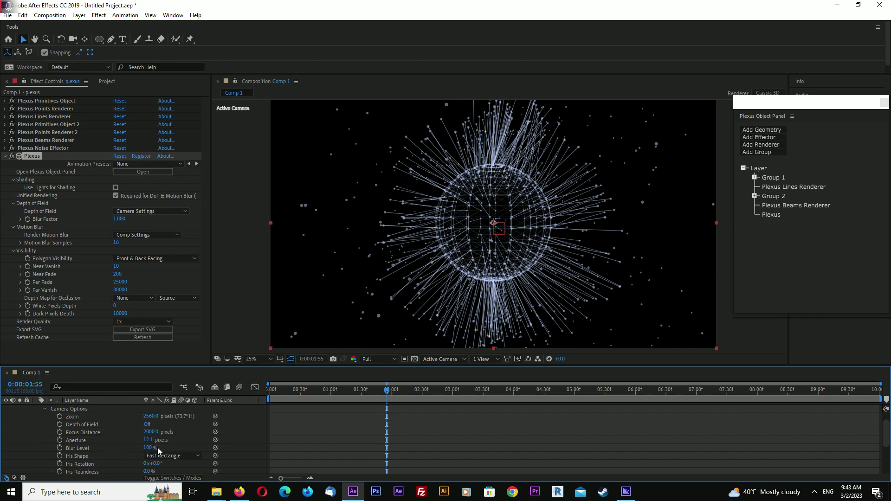
left_click(146, 425)
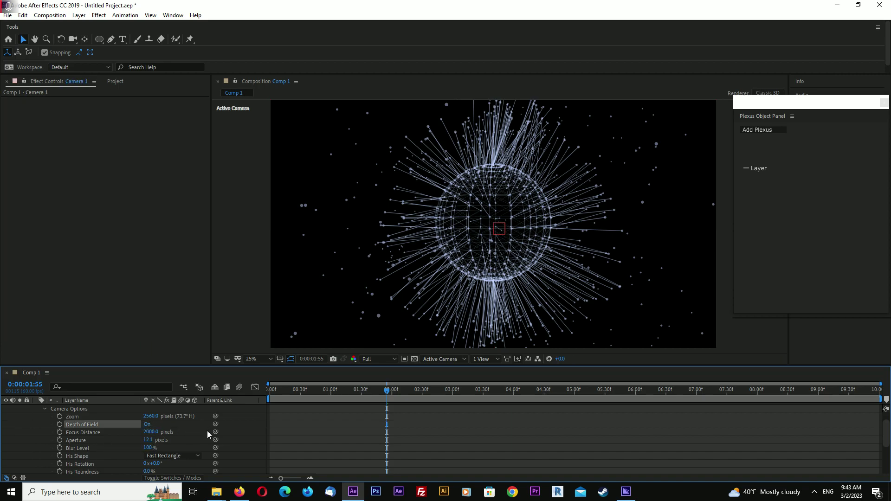
left_click(148, 440)
type("50")
key("Return")
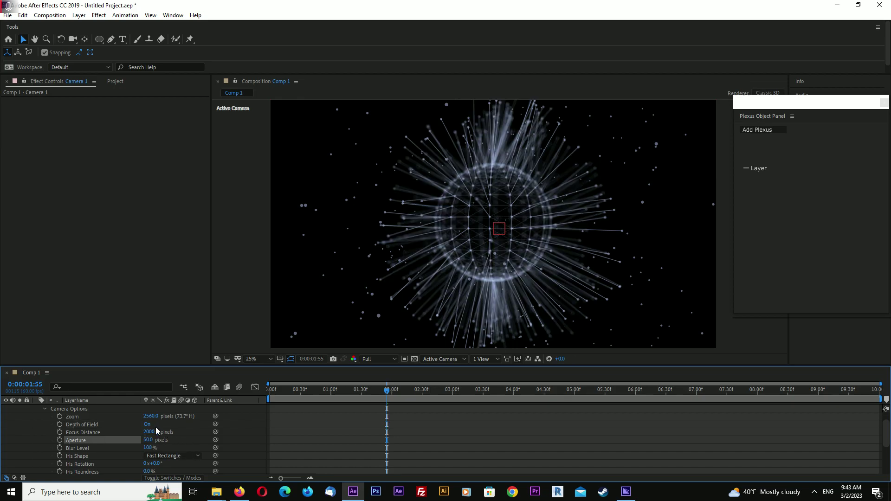
left_click(151, 416)
key("ctrl+c")
left_click(150, 433)
key("ctrl+v")
key("Return")
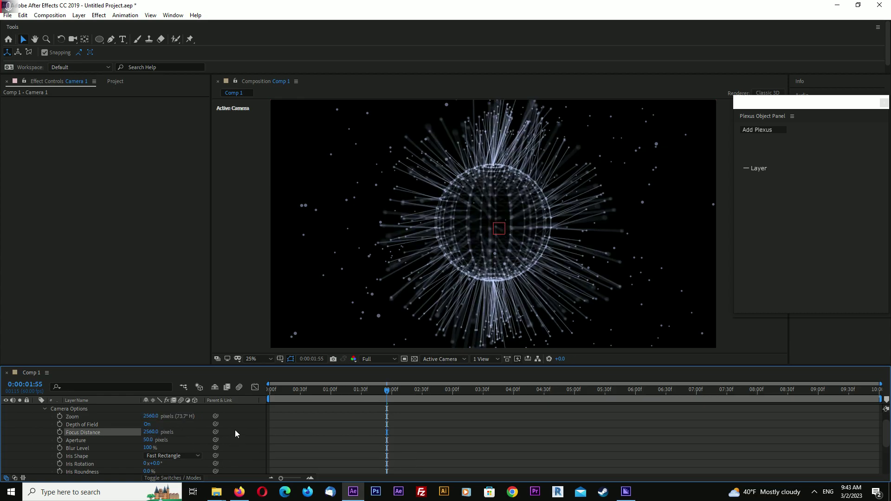
Step: Refine Camera 1 to Aperture 30 and Focus Distance 2378, then return to the start
left_click(149, 439)
type("20")
key("Return")
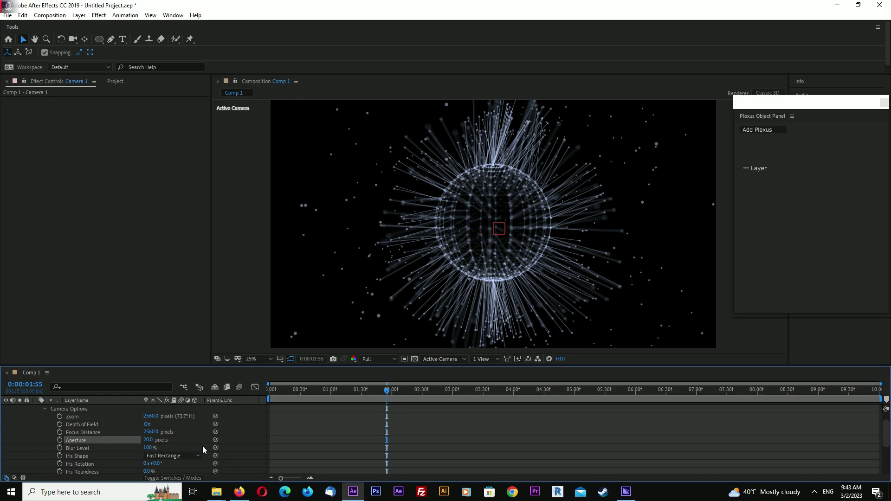
left_click(148, 440)
type("30")
key("Return")
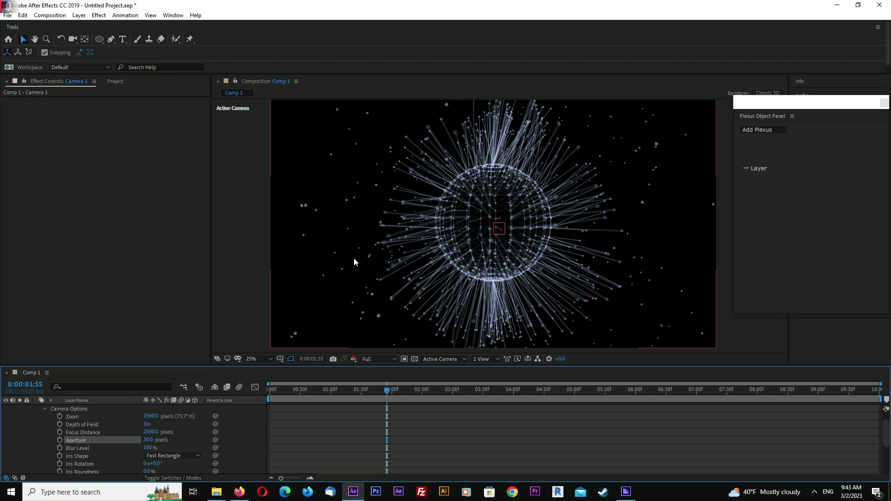
left_click_drag(158, 432, 132, 435)
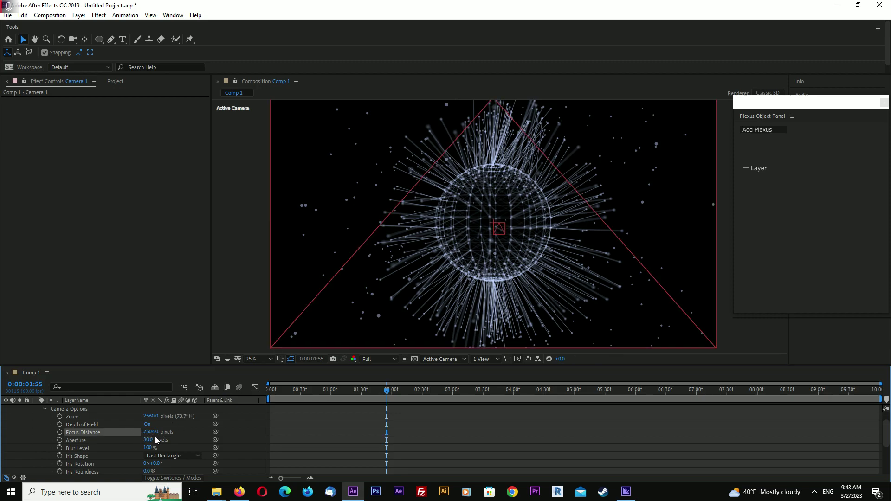
left_click_drag(149, 432, 125, 435)
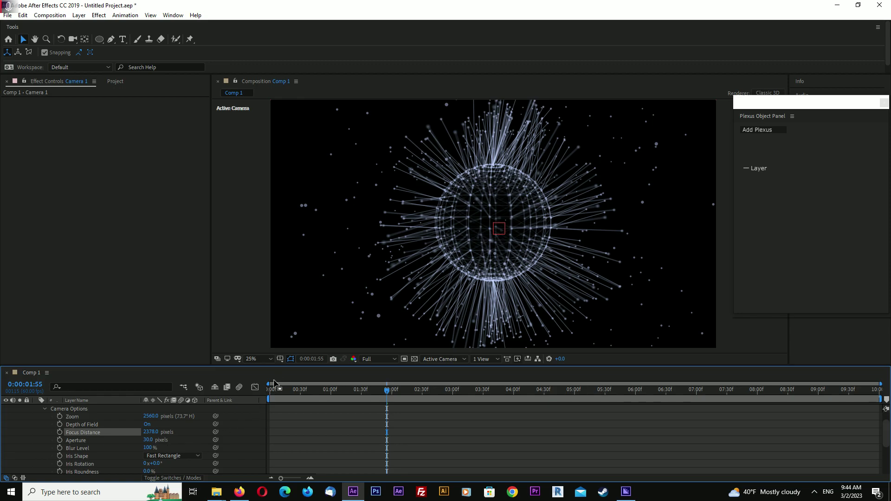
scroll(51, 434, "up", 1)
left_click(36, 409)
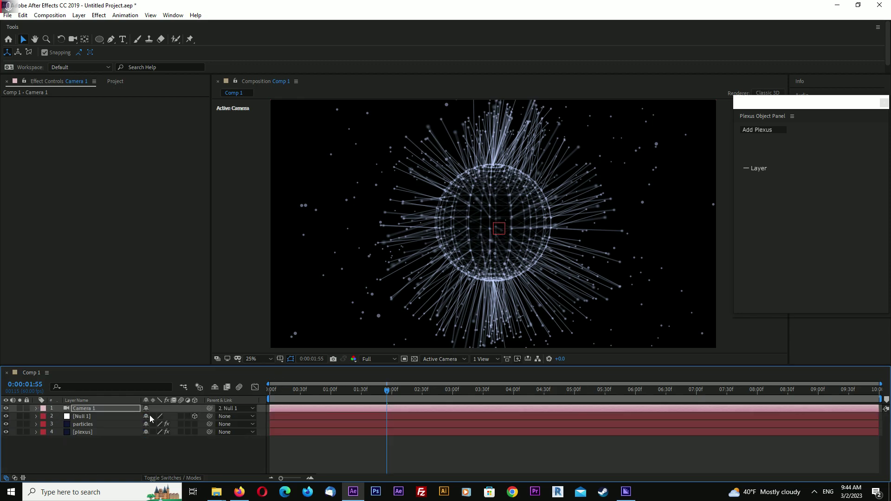
left_click_drag(376, 390, 270, 390)
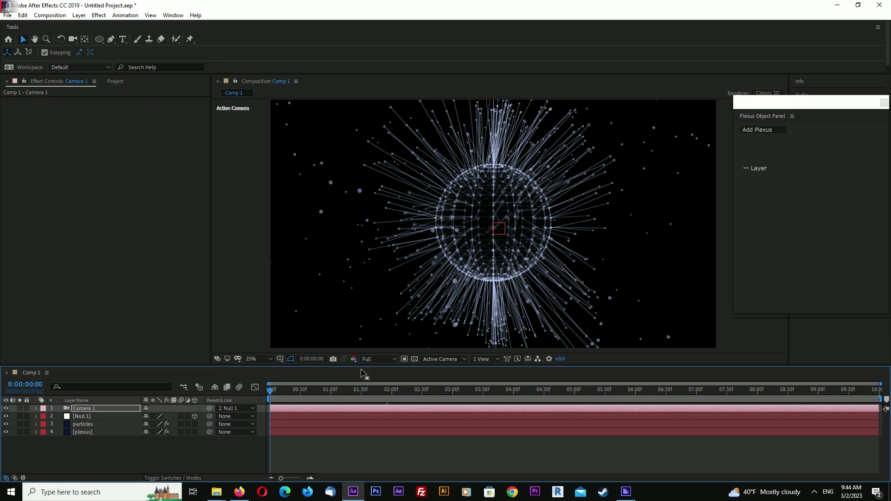
Step: Drop preview resolution to Quarter, shift the Plexus Object Panel left, and deselect all layers
left_click(377, 359)
left_click(378, 417)
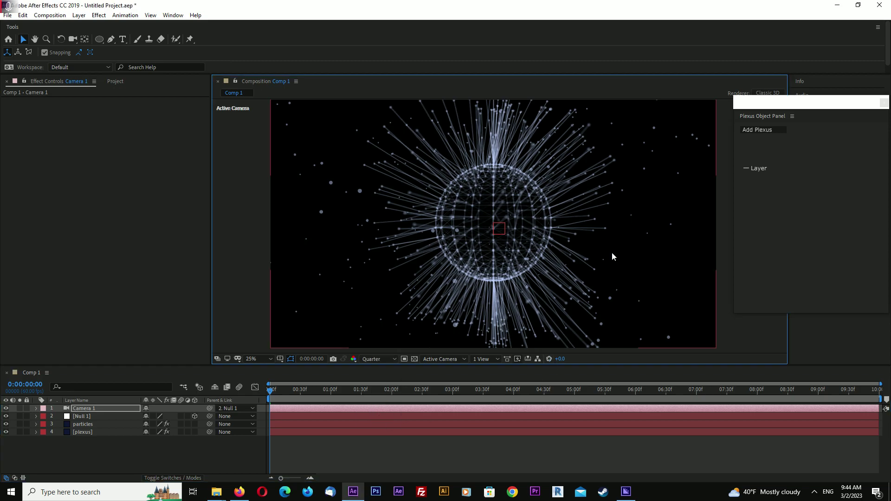
left_click_drag(812, 106, 781, 120)
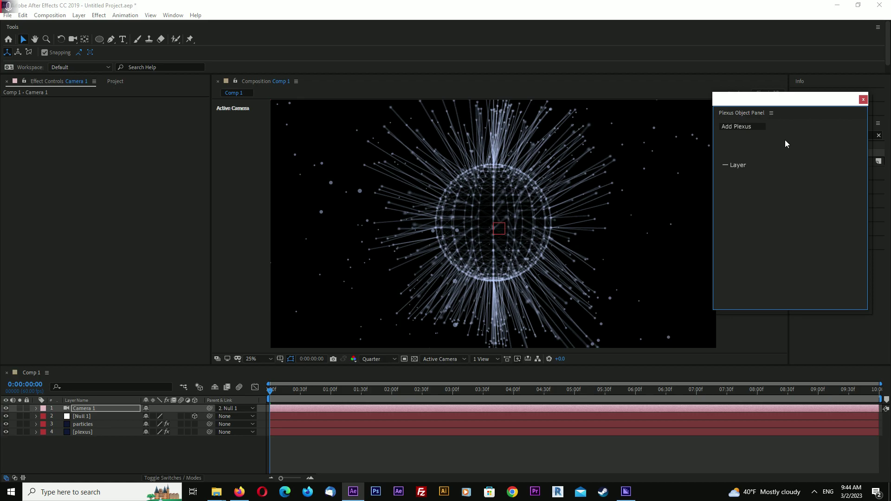
left_click(88, 418)
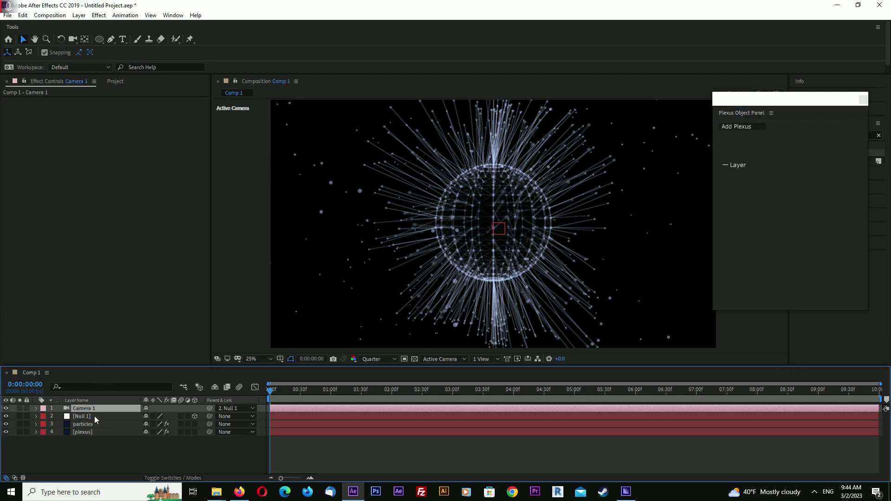
left_click(95, 417)
left_click(94, 447)
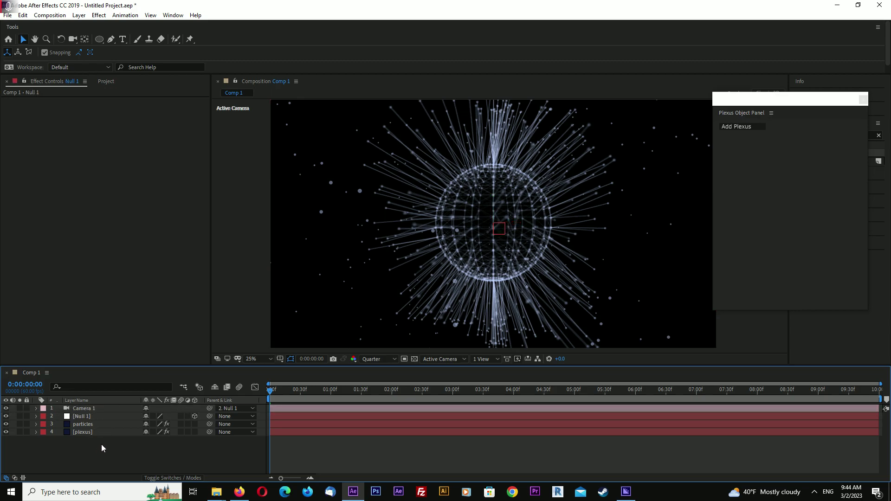